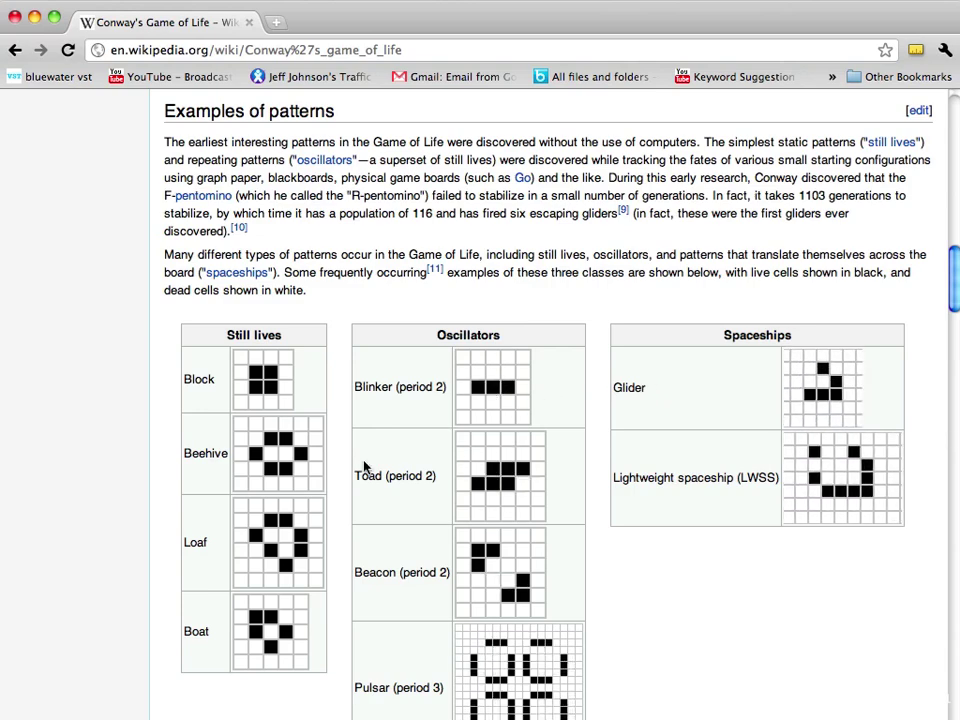
# Scroll the Wikipedia Game of Life article down past the Gosper glider gun to the Iteration and Algorithms sections.
pyautogui.scroll(-5, 290, 509)
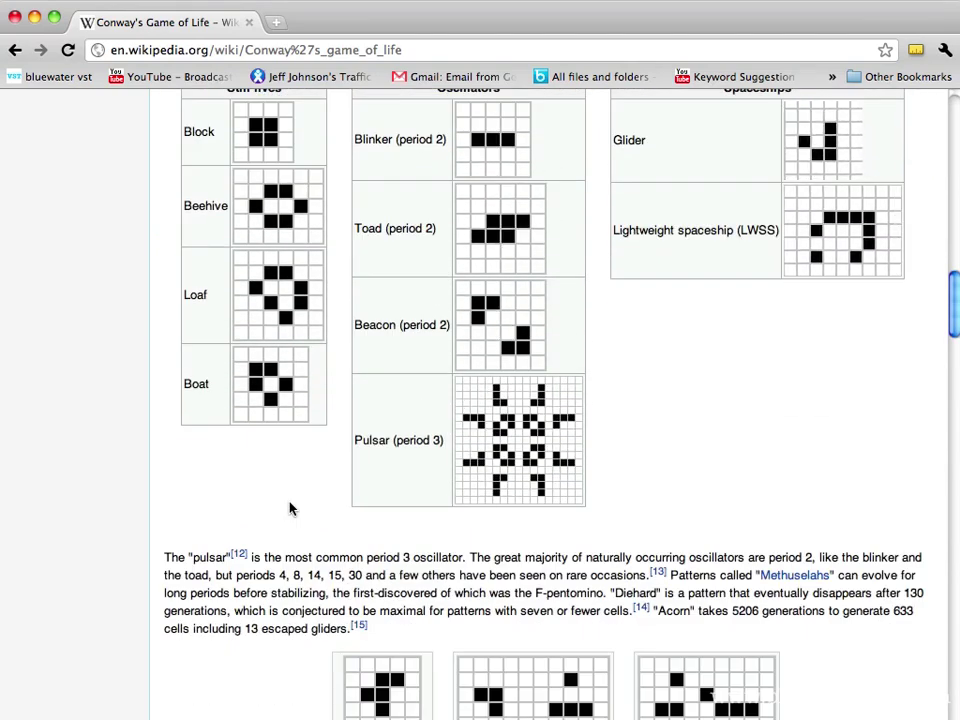
pyautogui.scroll(-3, 627, 505)
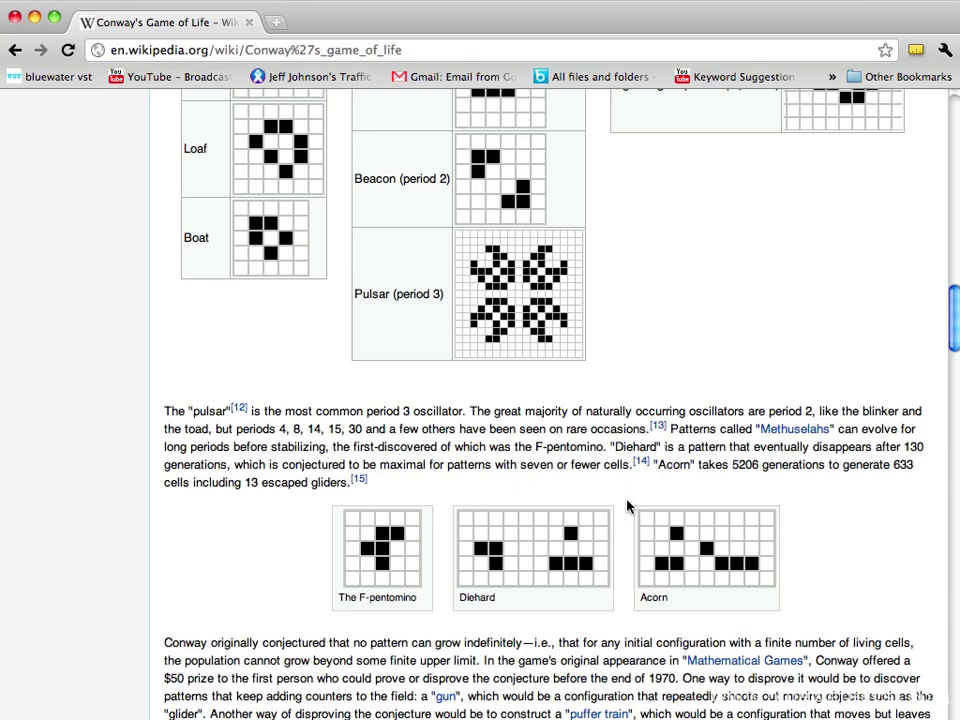
pyautogui.scroll(-7, 627, 505)
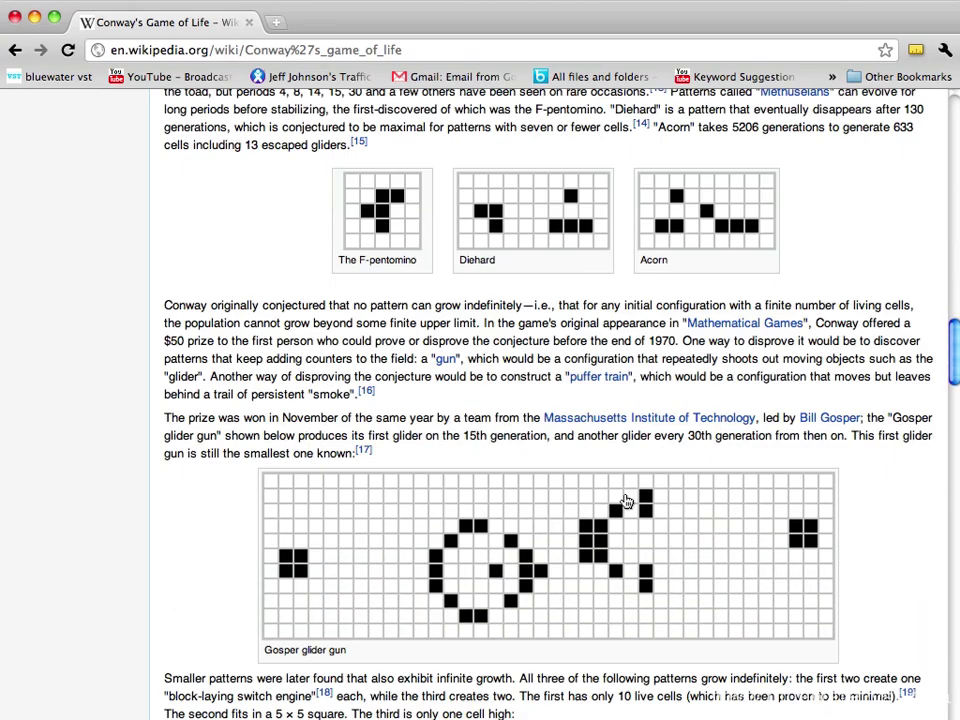
pyautogui.scroll(-8, 627, 500)
pyautogui.scroll(-7, 627, 501)
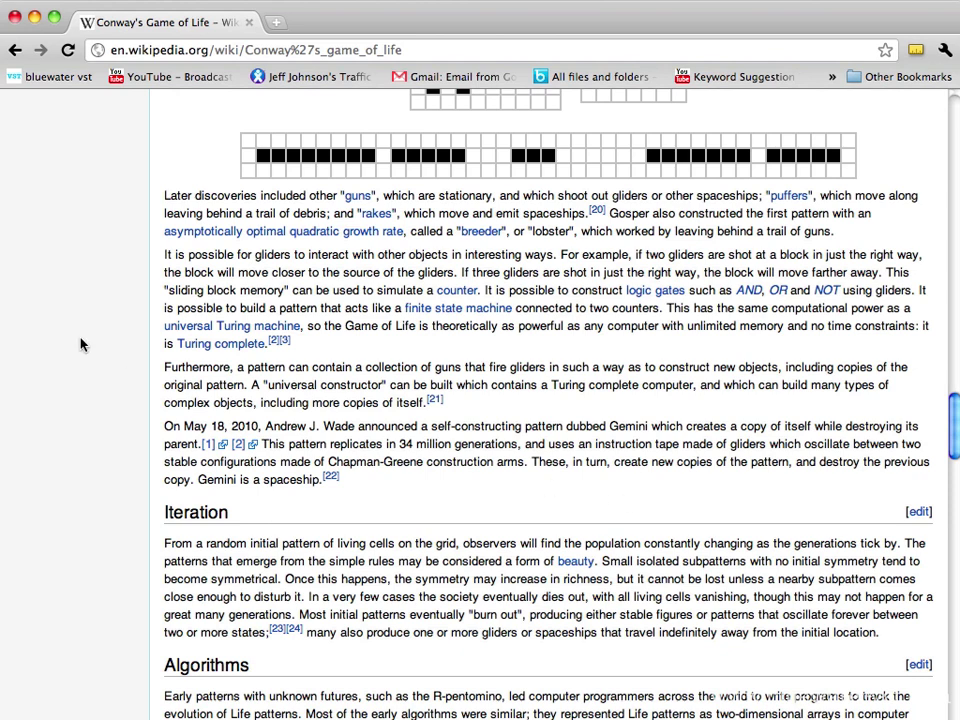
# In Reaktor, load the 4 Simple Gliders preset at 31 by 31, then try dragging the X size down.
pyautogui.click(2, 337)
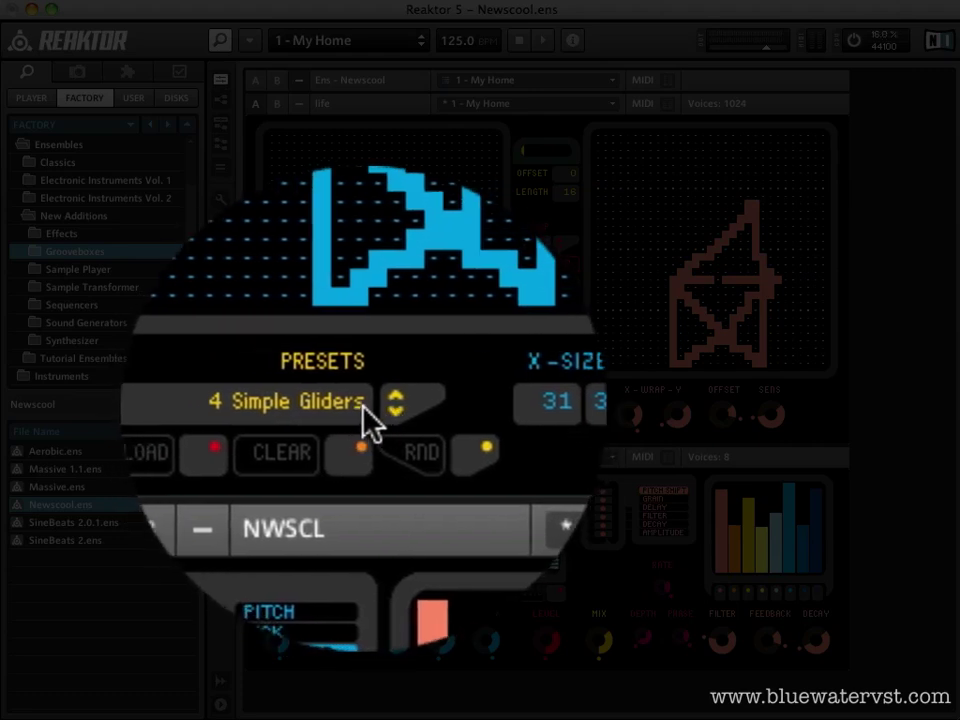
pyautogui.click(358, 410)
pyautogui.click(358, 410)
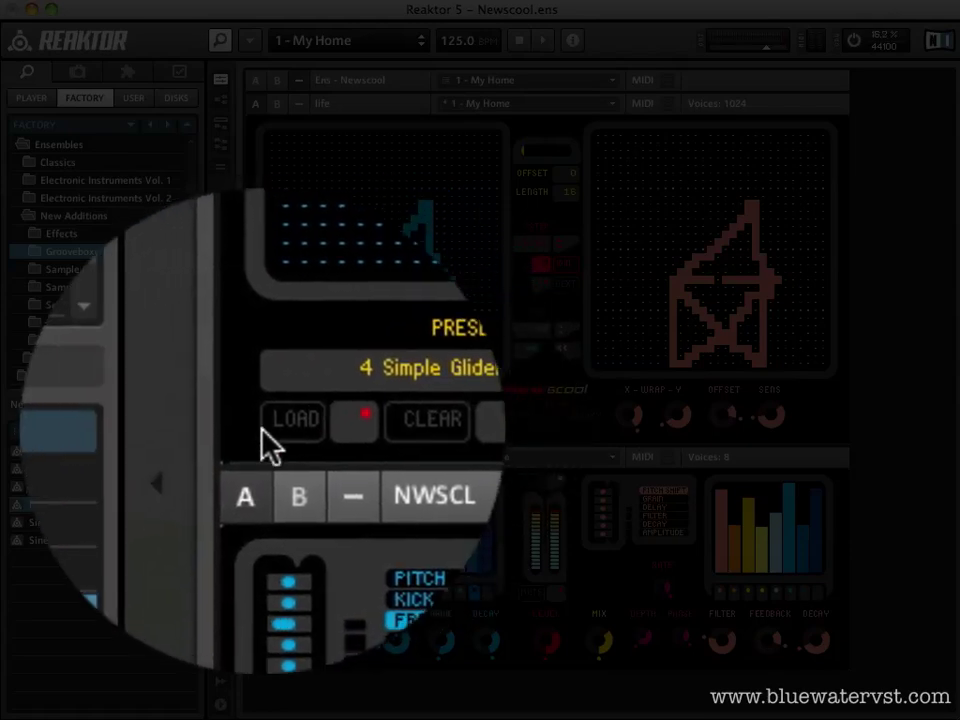
pyautogui.click(268, 430)
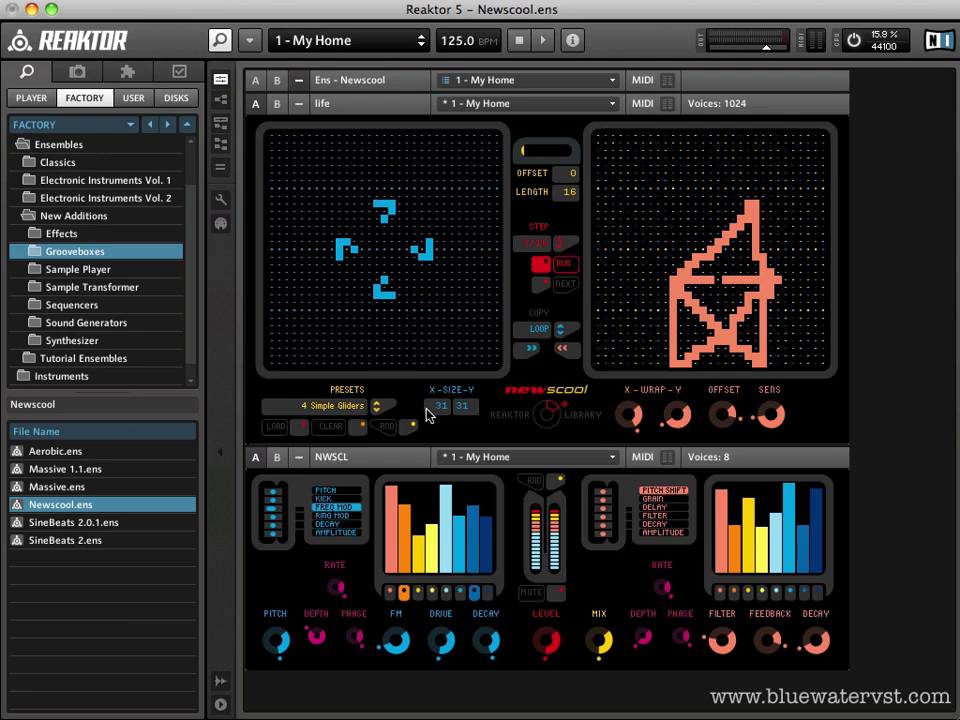
pyautogui.moveTo(427, 407); pyautogui.dragTo(427, 410)
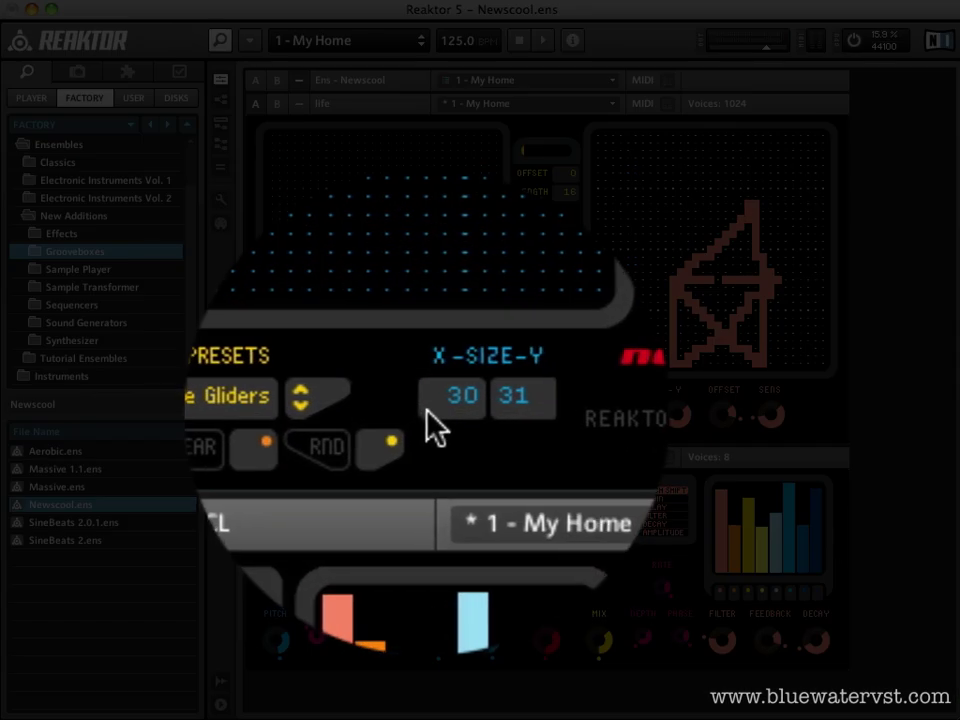
pyautogui.moveTo(436, 426); pyautogui.dragTo(459, 413)
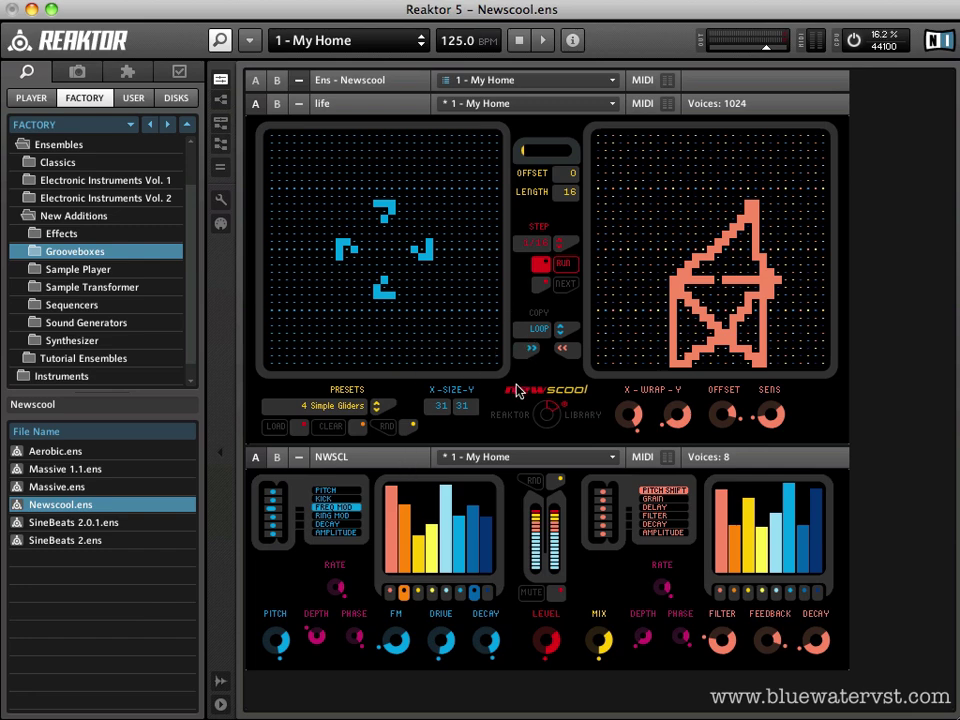
# Copy the four gliders into the right grid and start playback so they evolve.
pyautogui.click(534, 350)
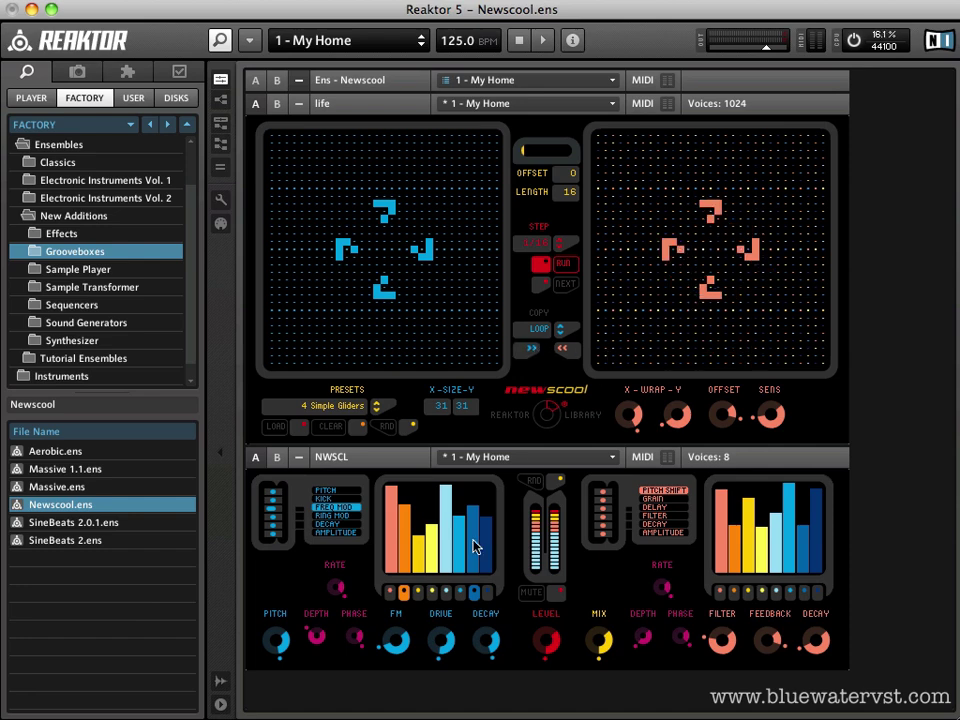
pyautogui.press('space')
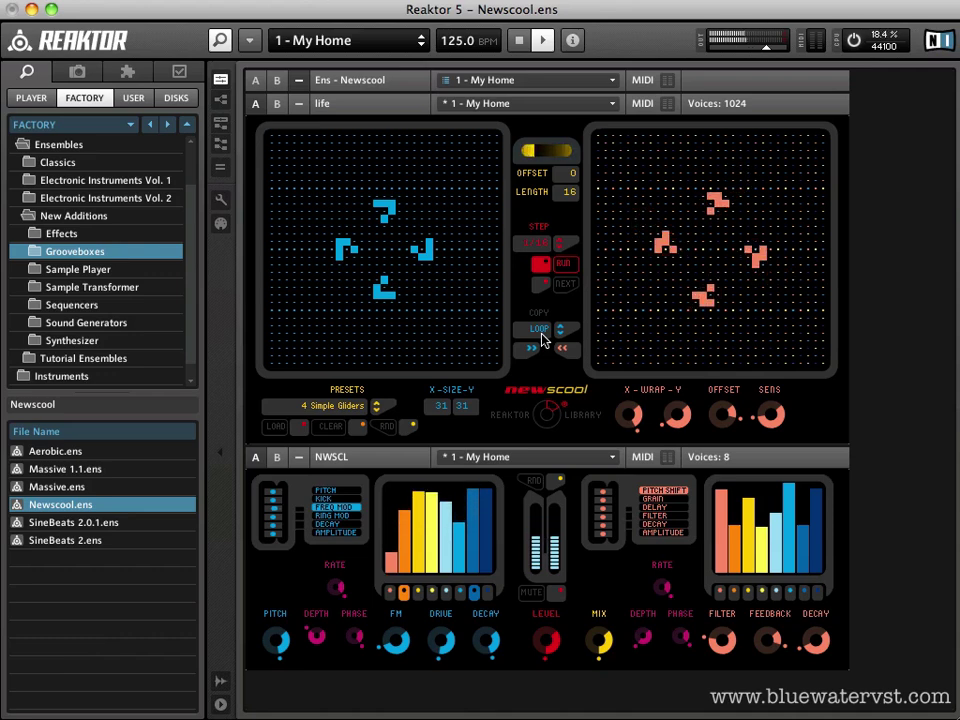
# Switch the copy mode from LOOP to START and restart playback.
pyautogui.click(541, 334)
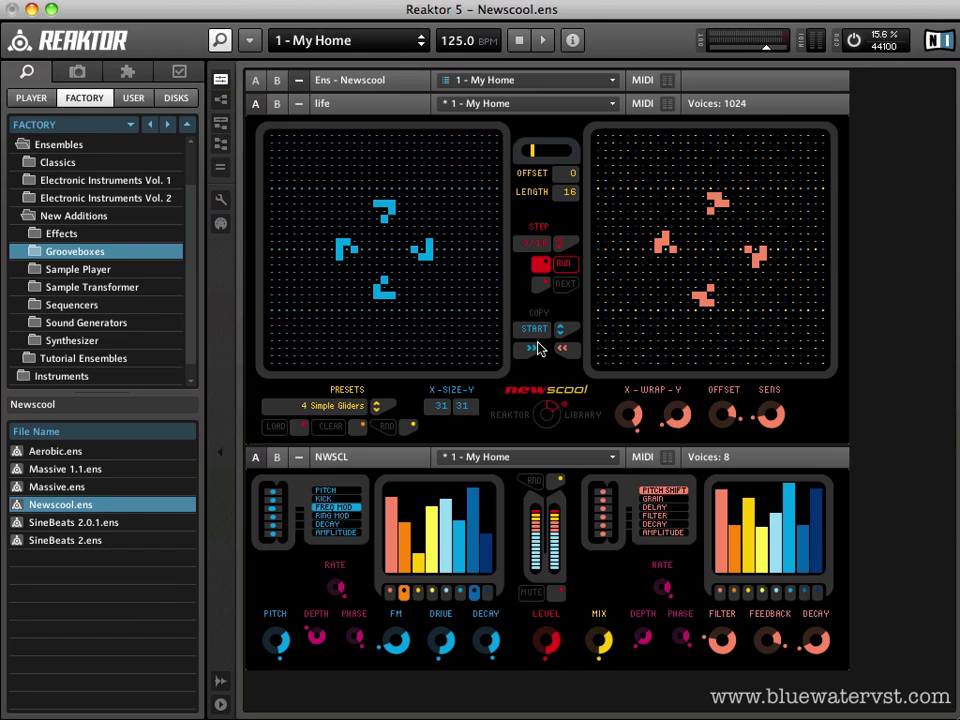
pyautogui.press('space')
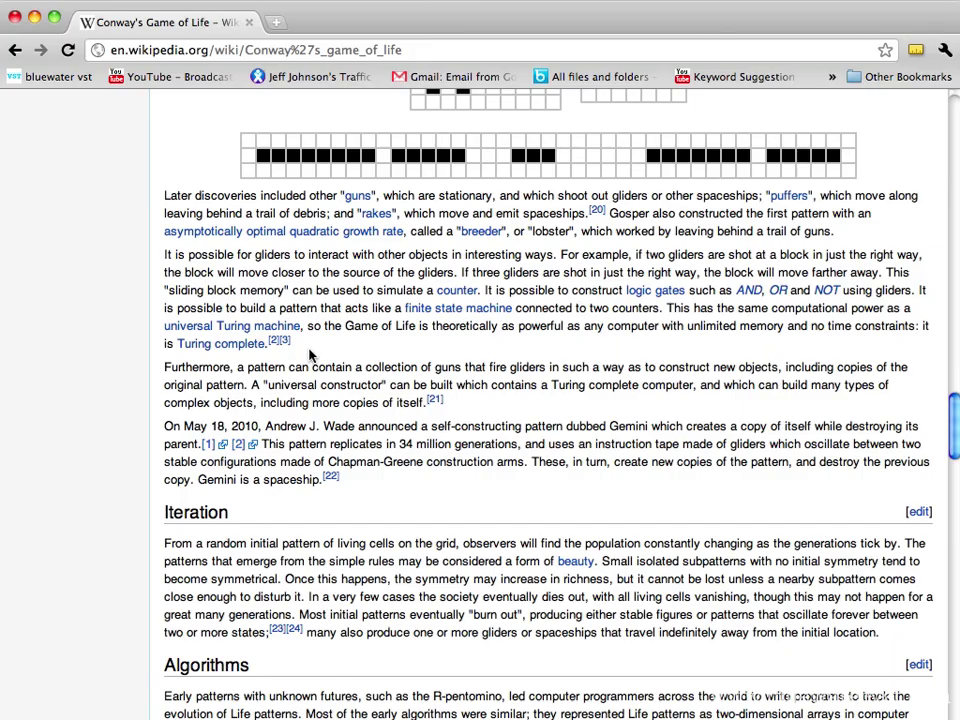
# Scroll the article back up to Examples of patterns showing still lives, oscillators and spaceships.
pyautogui.scroll(10, 310, 355)
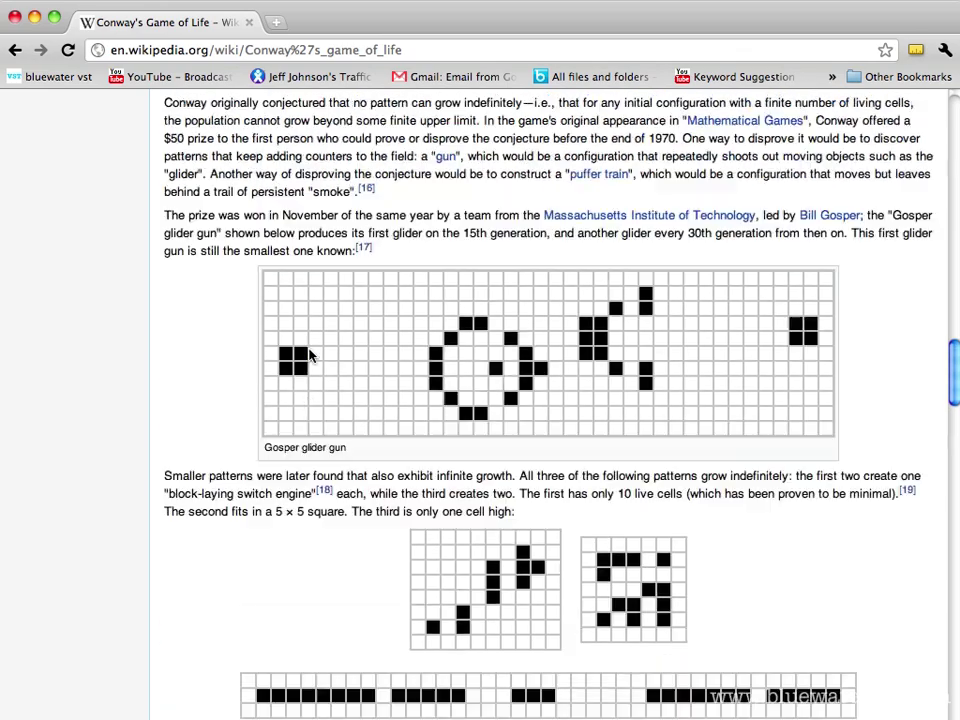
pyautogui.scroll(7, 310, 355)
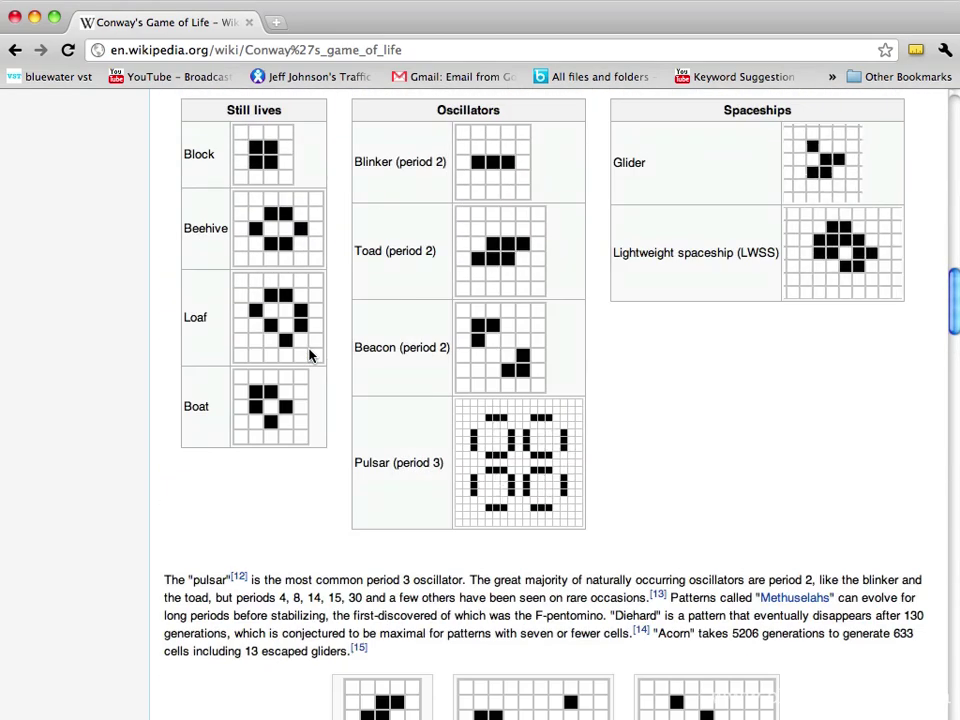
pyautogui.scroll(4, 310, 355)
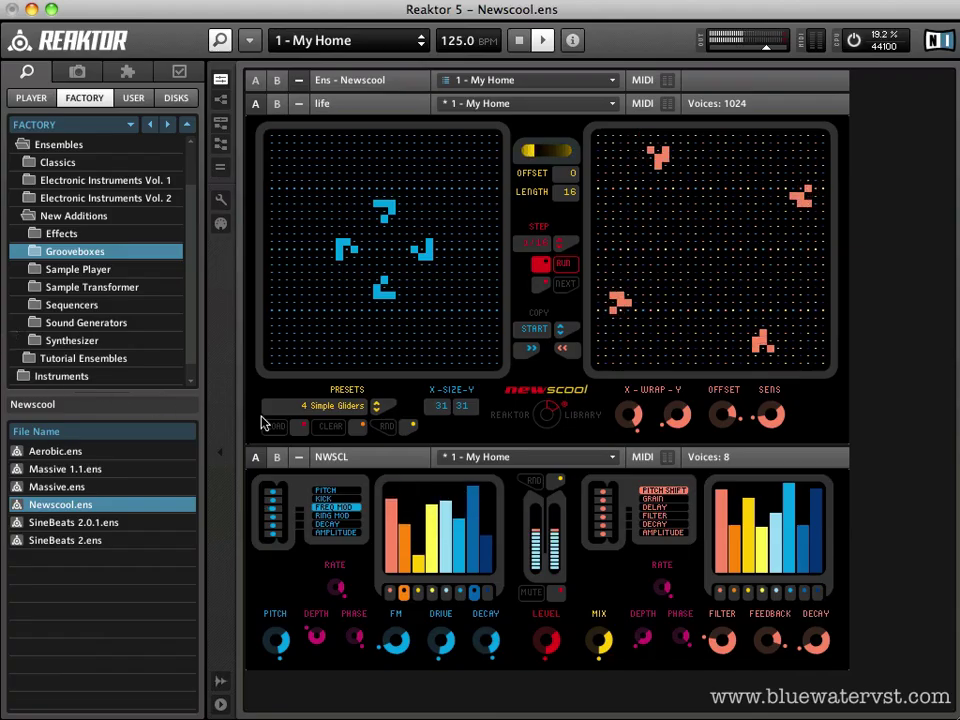
# Load the R-pentomino preset, then stop, copy it to the right grid and play it.
pyautogui.scroll(-3, 300, 406)
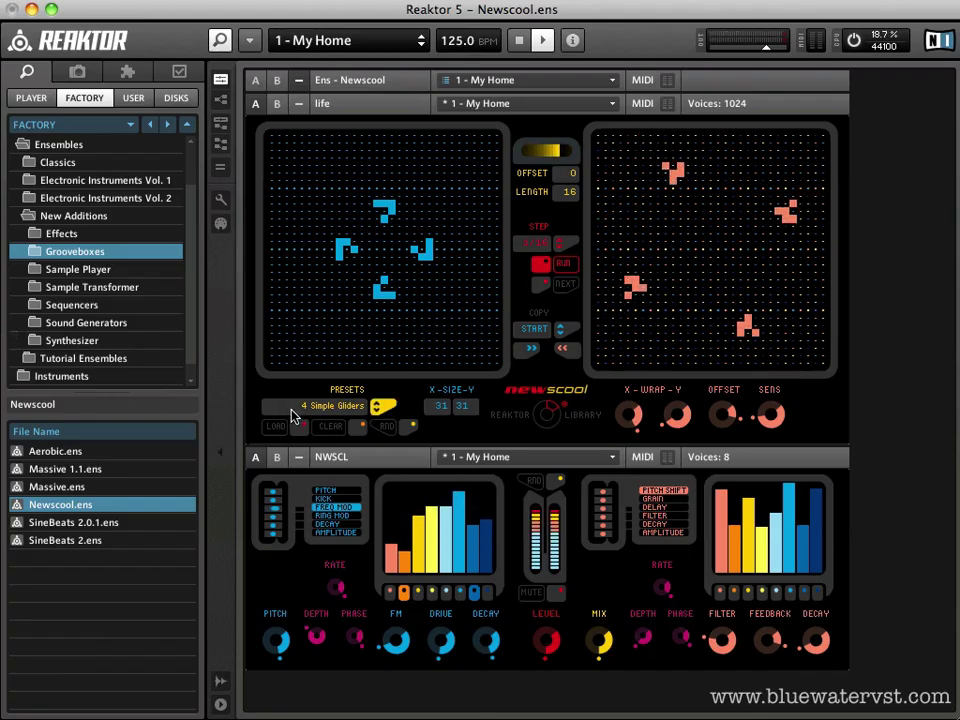
pyautogui.moveTo(296, 427); pyautogui.dragTo(290, 482)
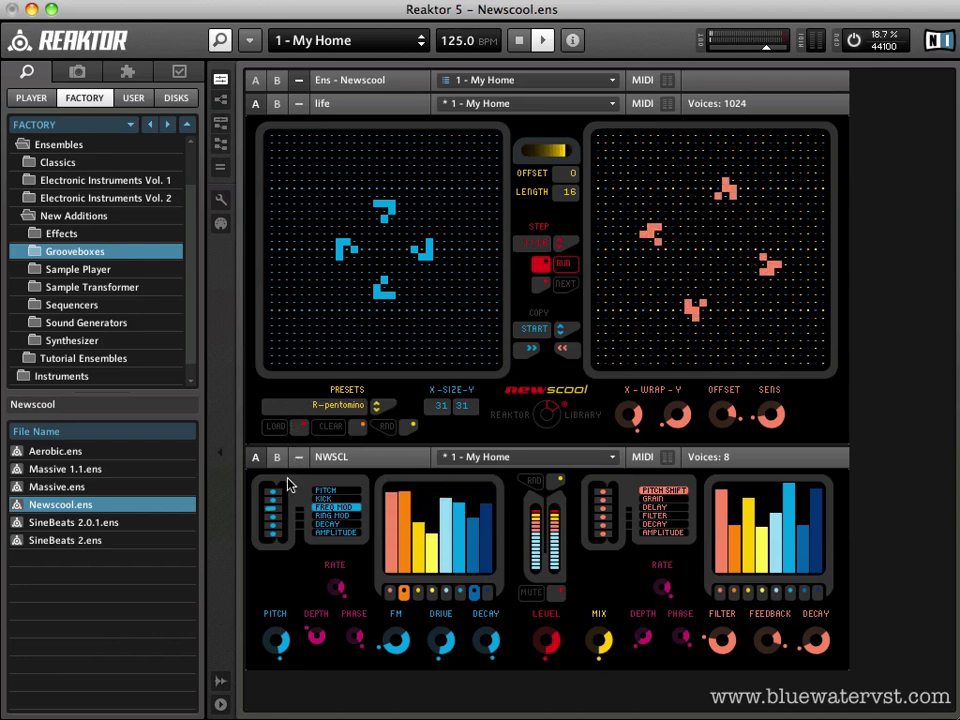
pyautogui.click(274, 427)
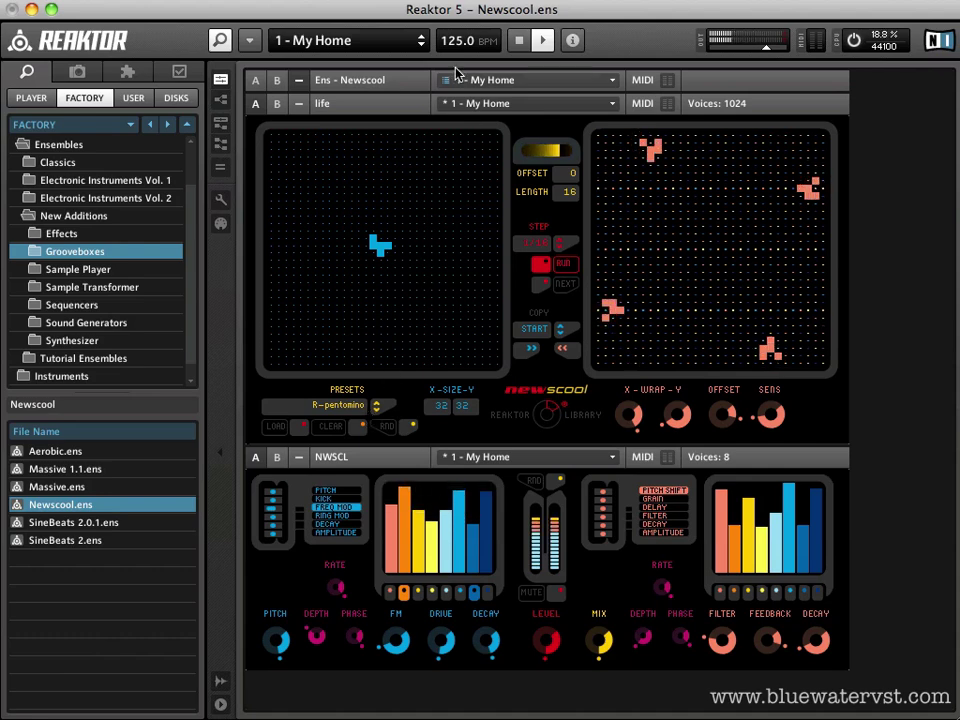
pyautogui.click(519, 42)
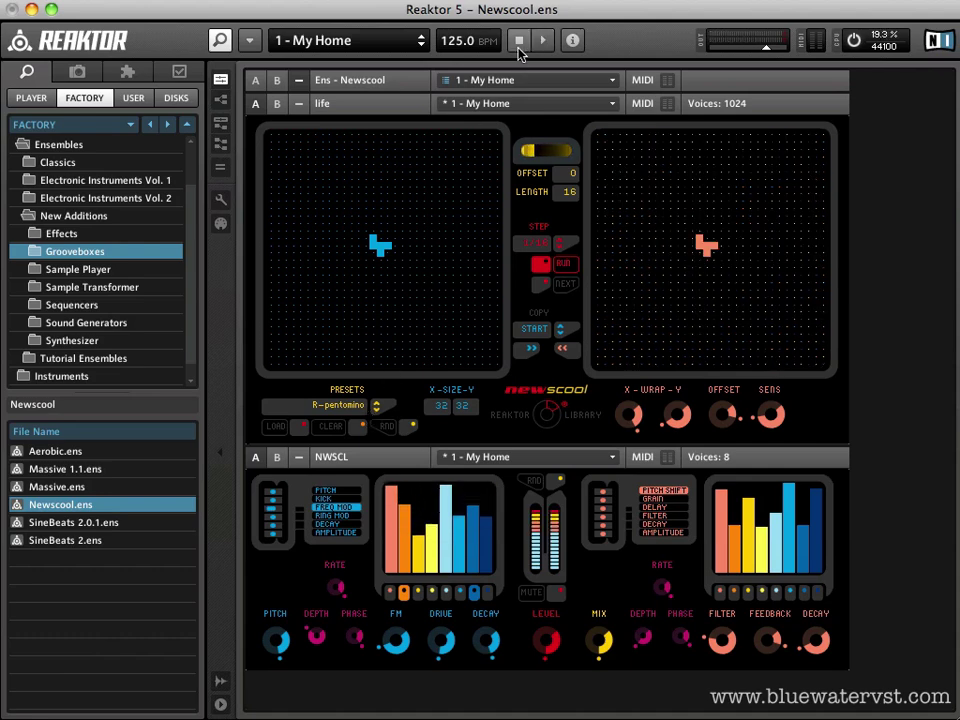
pyautogui.click(527, 350)
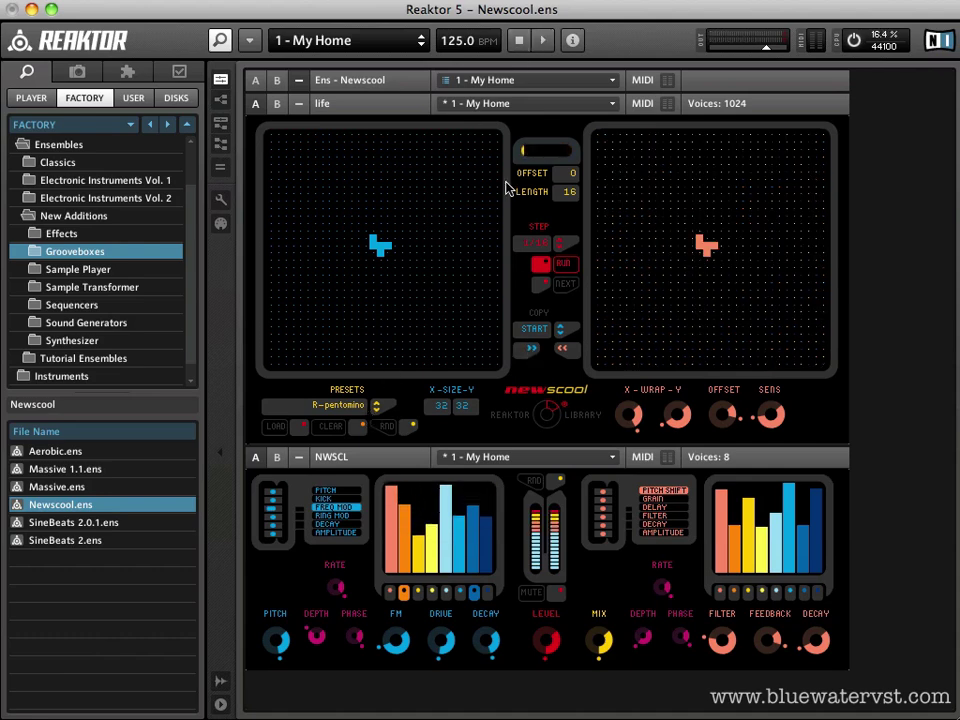
pyautogui.click(537, 44)
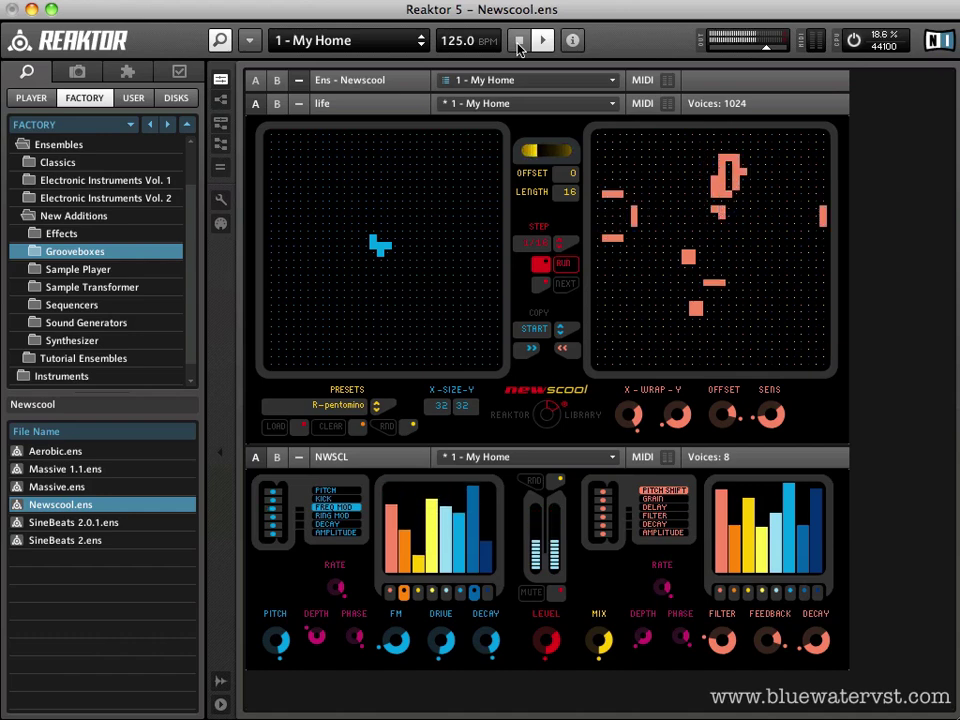
# Stop playback, clear the left grid, fill it with a random pattern and copy it right.
pyautogui.click(519, 41)
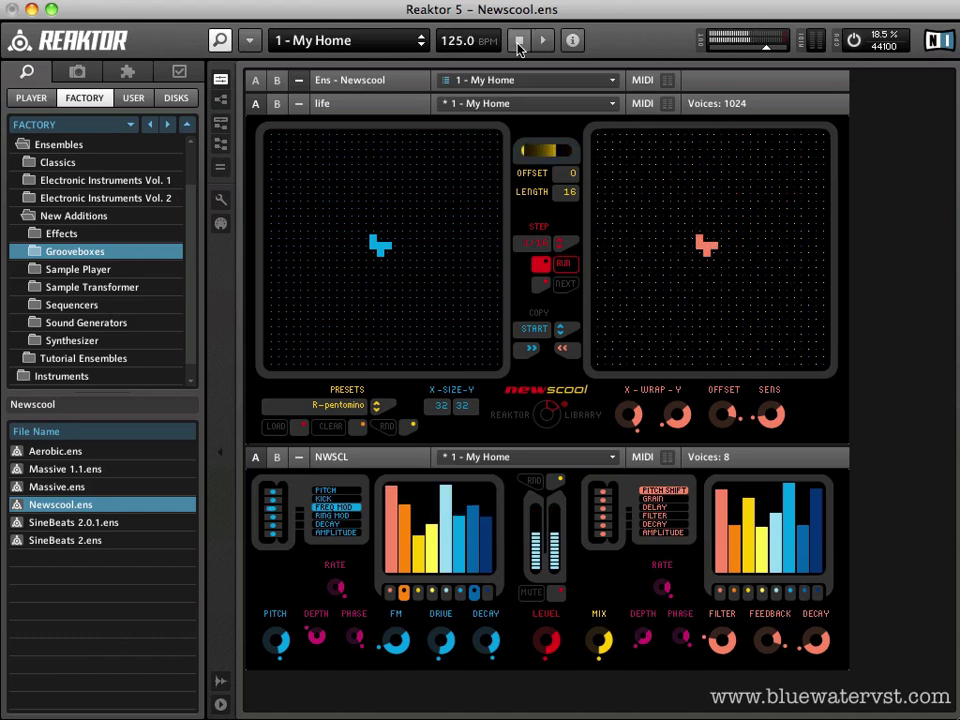
pyautogui.click(321, 431)
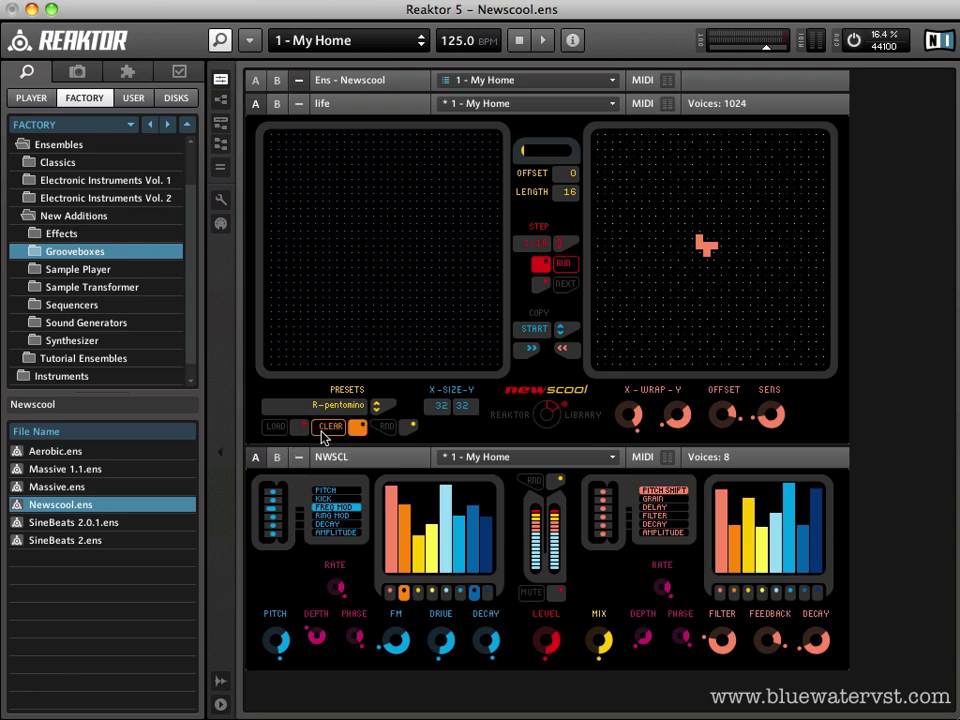
pyautogui.click(386, 430)
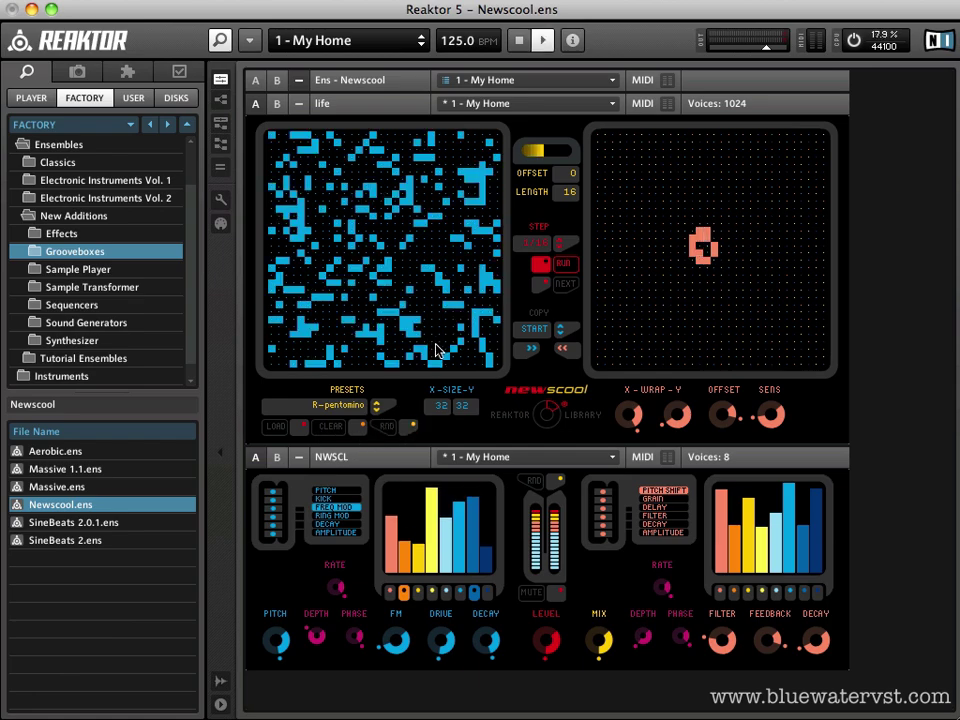
pyautogui.click(521, 350)
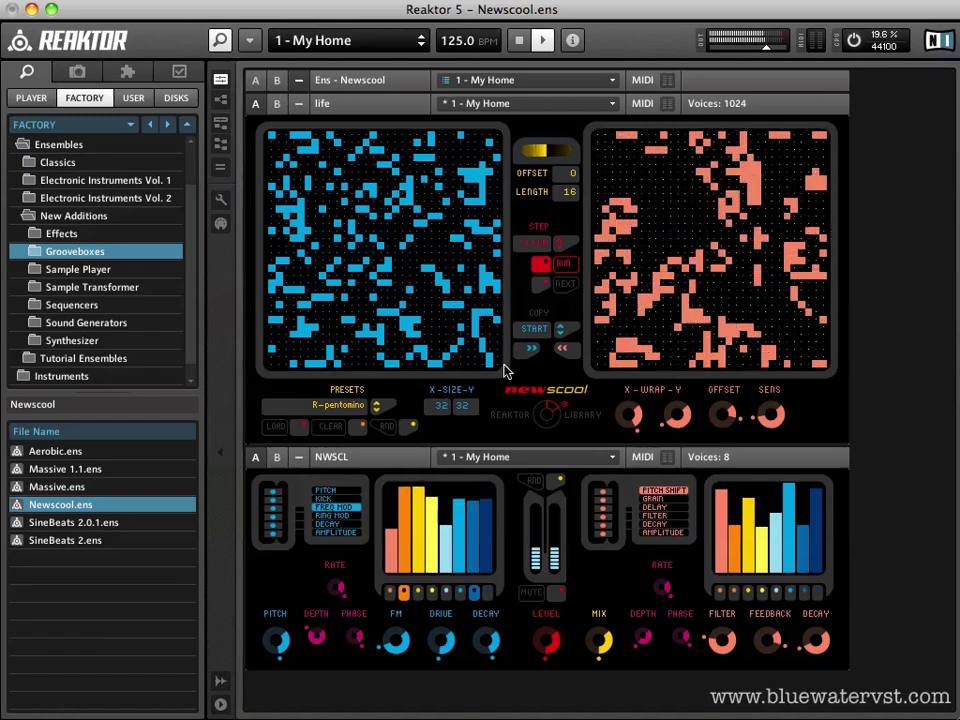
# Stop playback, clear both Life grids and drag the X and Y sizes down to 12 by 12.
pyautogui.click(519, 42)
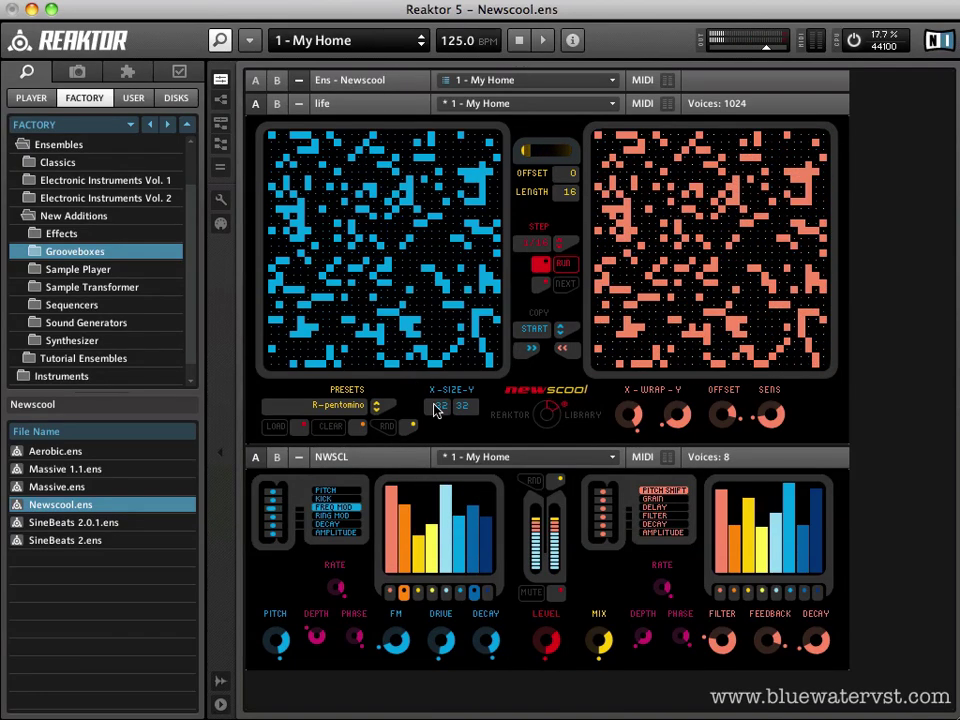
pyautogui.click(331, 427)
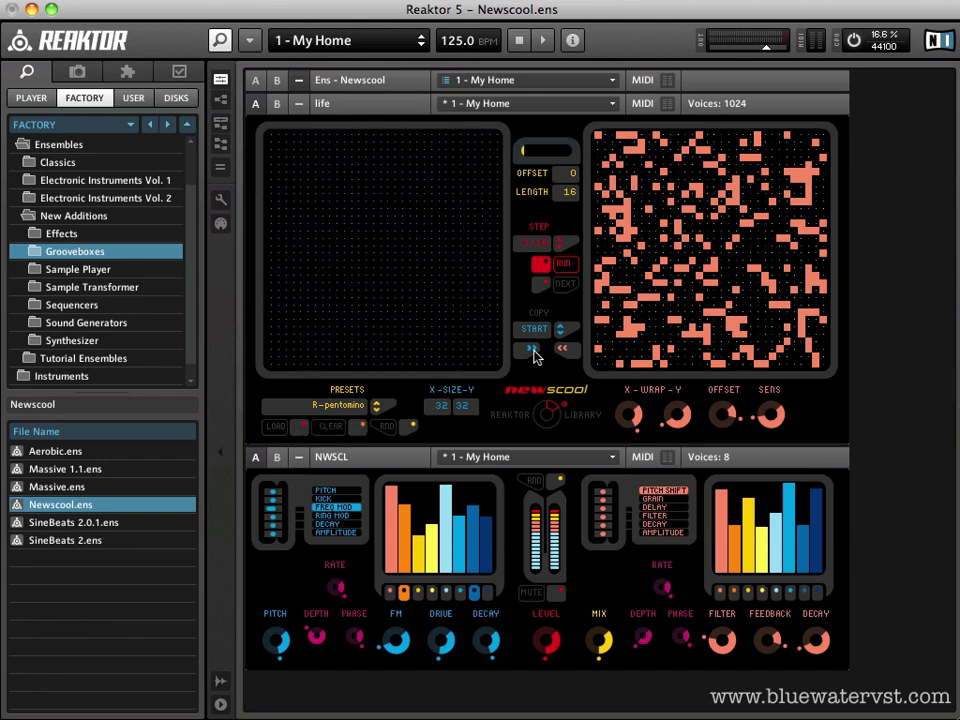
pyautogui.click(533, 349)
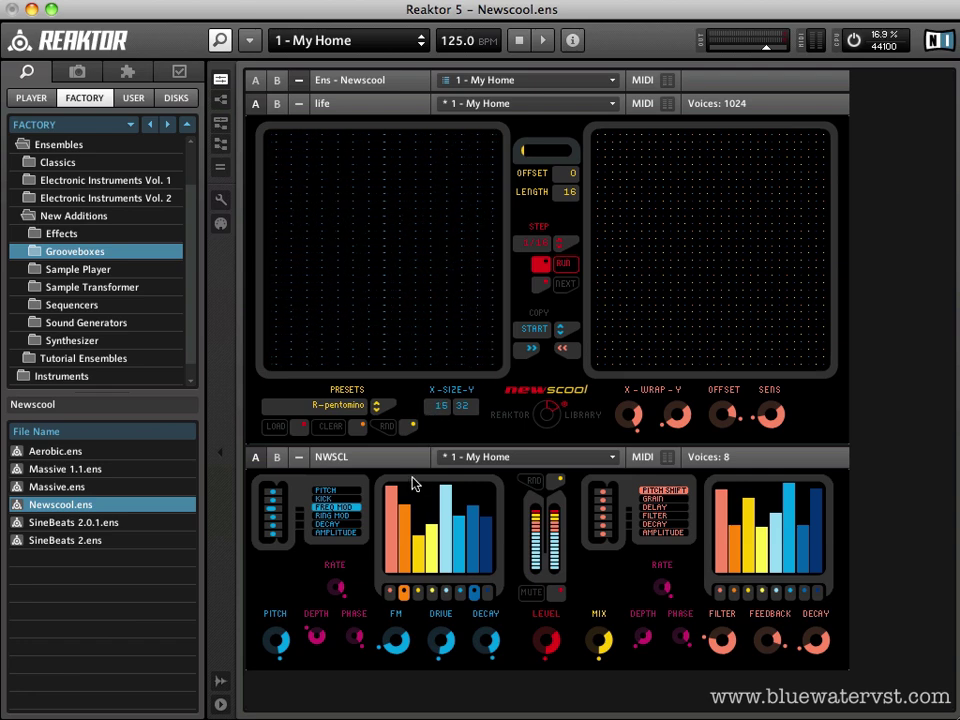
pyautogui.moveTo(413, 517); pyautogui.dragTo(419, 500)
pyautogui.moveTo(459, 416); pyautogui.dragTo(459, 480)
# Draw a ring on the left grid, play and copy it right, and lower tempo to 100.7 BPM.
pyautogui.moveTo(370, 219)
pyautogui.mouseDown()
pyautogui.moveTo(343, 263)
pyautogui.moveTo(384, 317)
pyautogui.moveTo(447, 320)
pyautogui.moveTo(457, 296)
pyautogui.moveTo(441, 258)
pyautogui.moveTo(392, 237)
pyautogui.mouseUp()
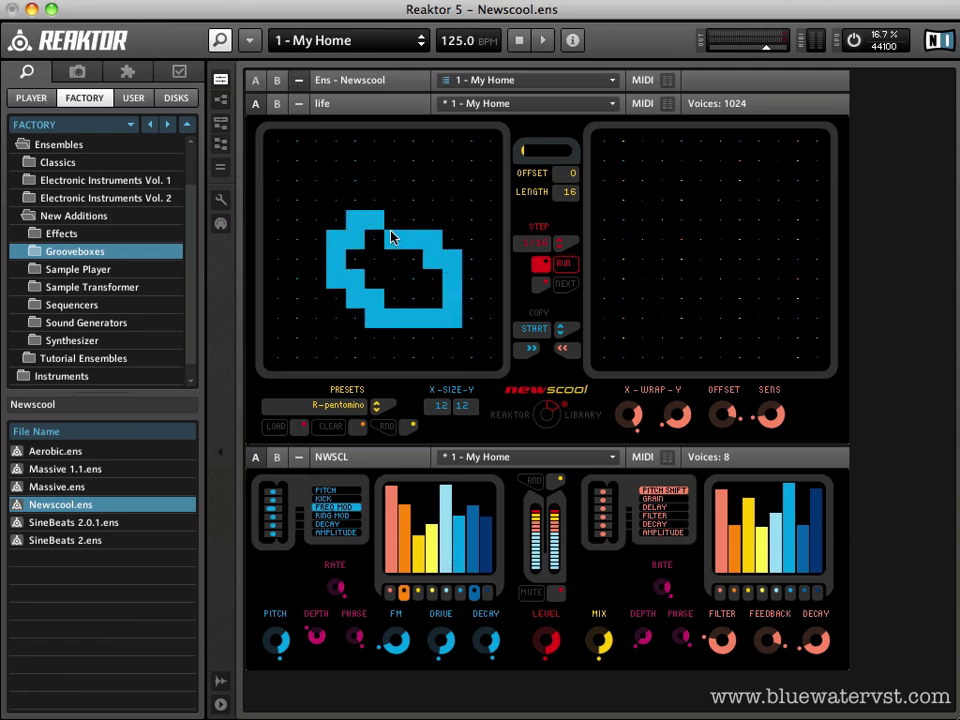
pyautogui.press('space')
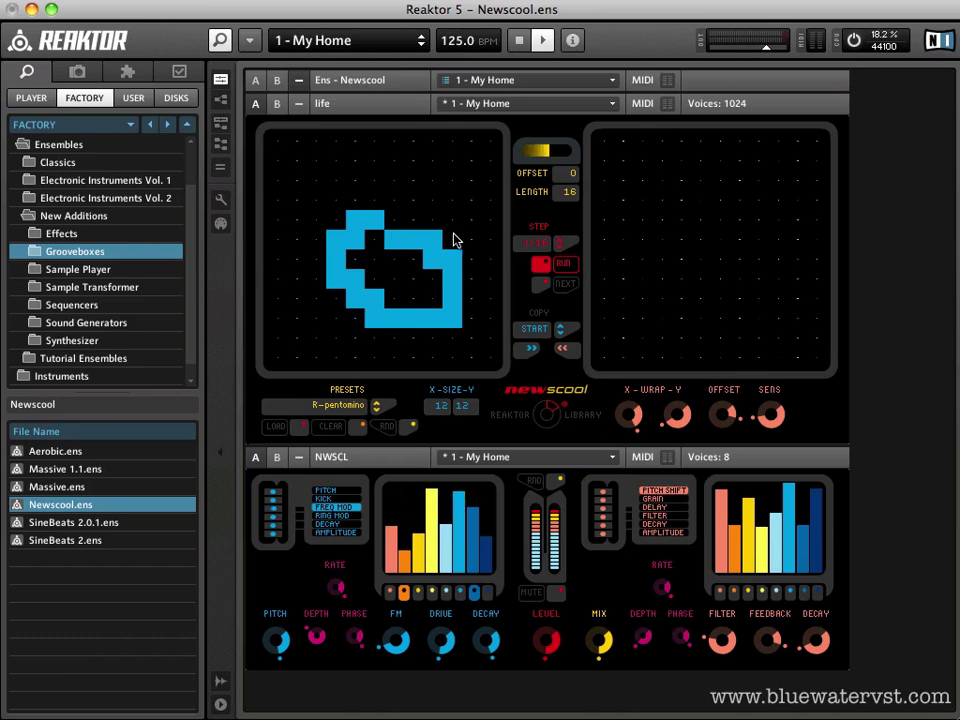
pyautogui.click(531, 348)
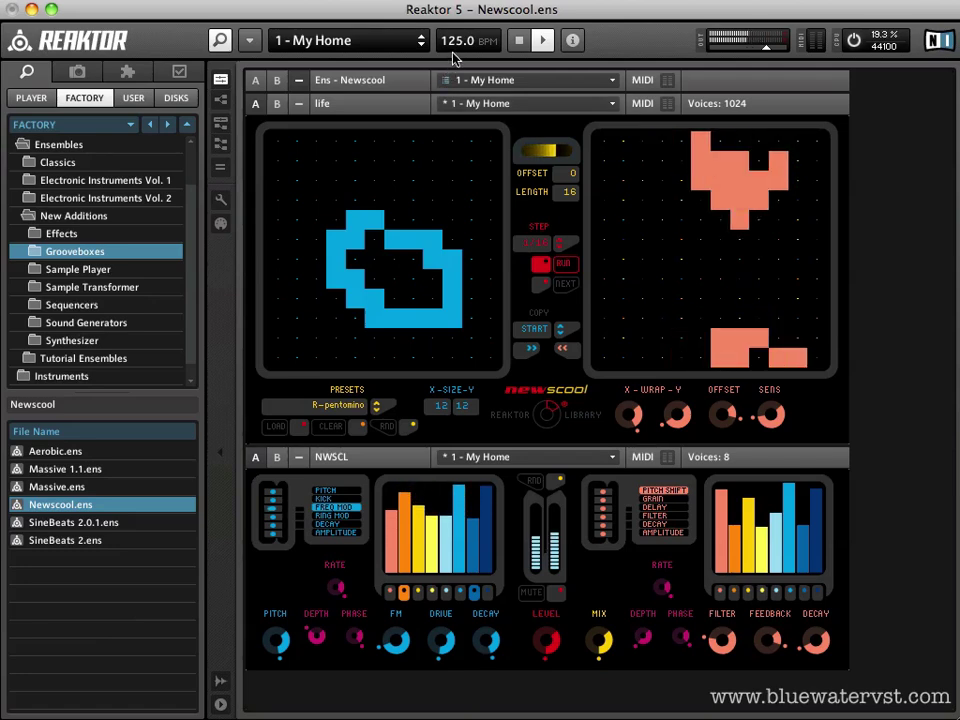
pyautogui.moveTo(456, 40); pyautogui.dragTo(445, 284)
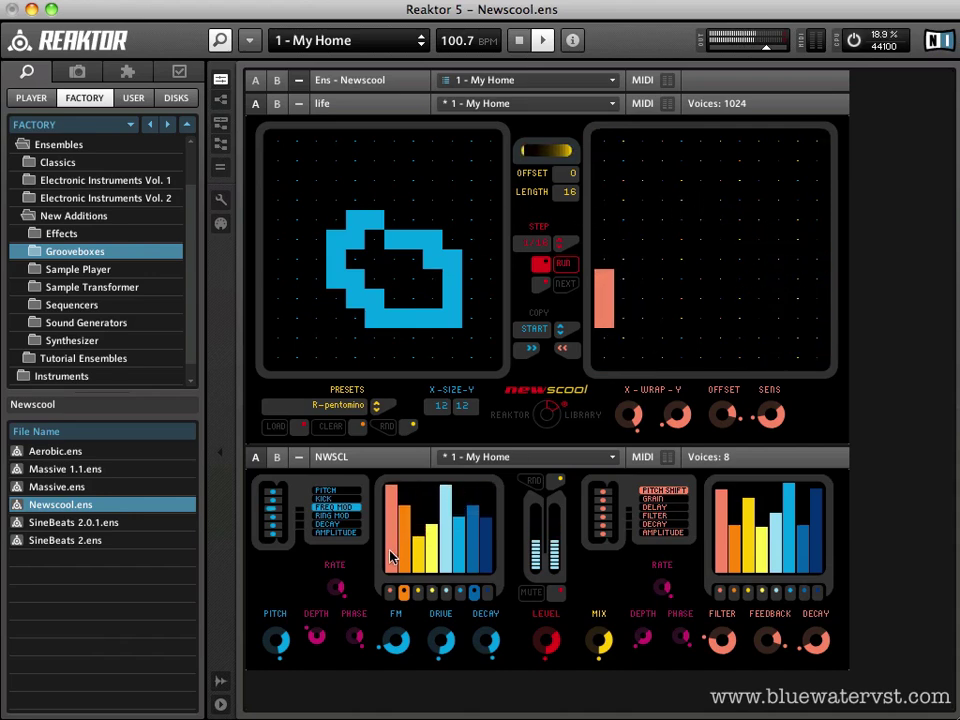
pyautogui.moveTo(390, 553)
pyautogui.mouseDown()
pyautogui.moveTo(401, 578)
pyautogui.moveTo(499, 563)
pyautogui.moveTo(489, 566)
pyautogui.moveTo(480, 500)
pyautogui.moveTo(440, 520)
pyautogui.moveTo(436, 566)
pyautogui.moveTo(420, 520)
pyautogui.moveTo(390, 488)
pyautogui.mouseUp()
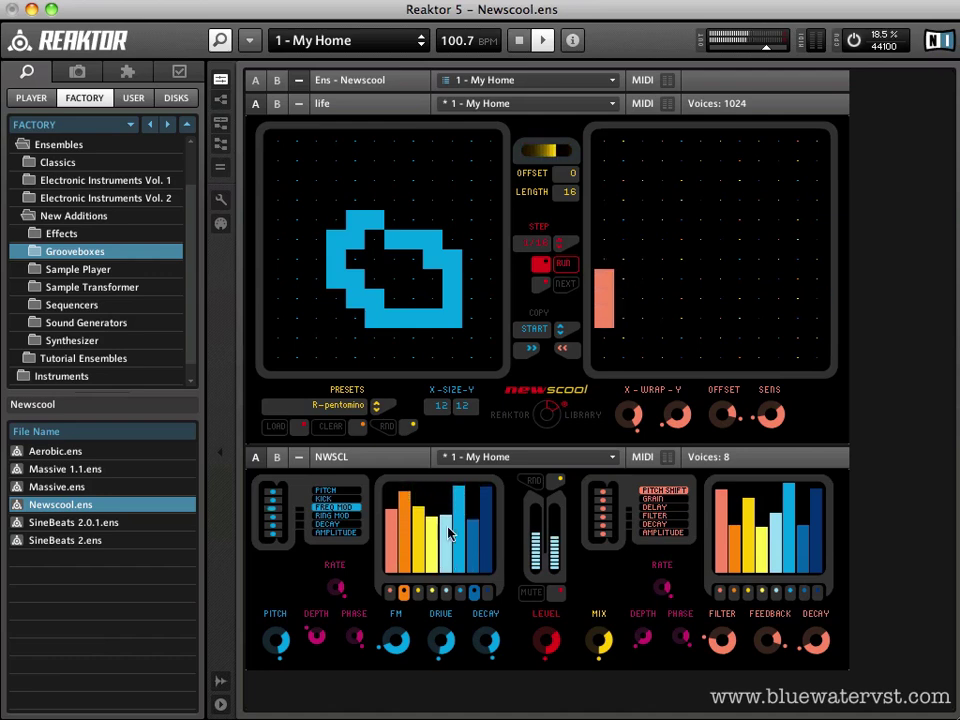
# Stop, erase the ring's lower-right cells into a C shape, then play and copy it right.
pyautogui.click(519, 40)
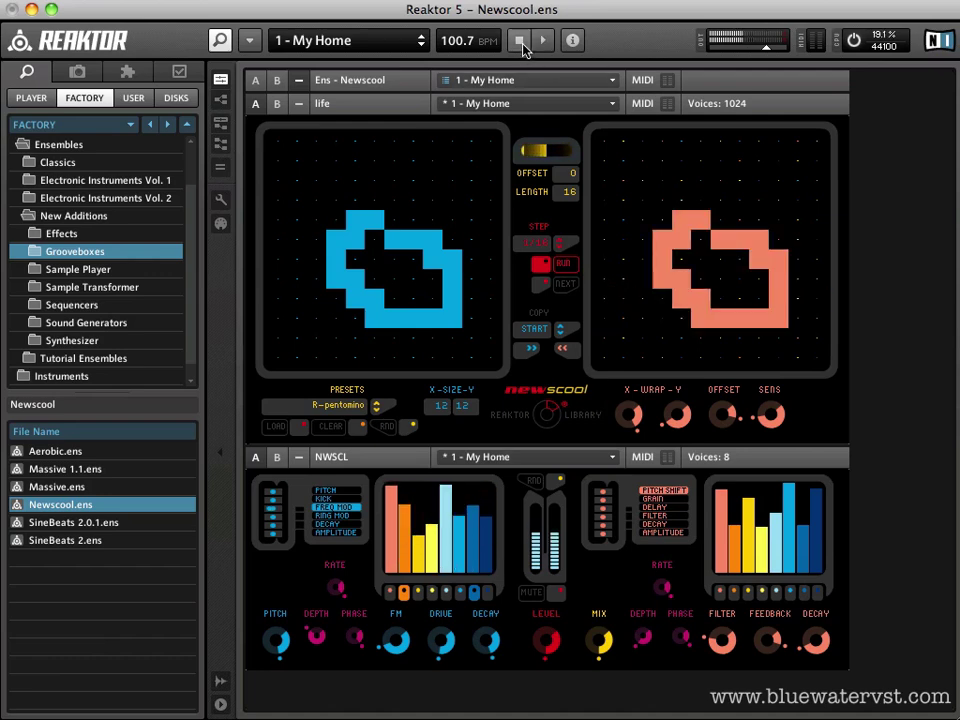
pyautogui.moveTo(449, 277)
pyautogui.mouseDown()
pyautogui.moveTo(448, 309)
pyautogui.moveTo(406, 322)
pyautogui.mouseUp()
pyautogui.press('space')
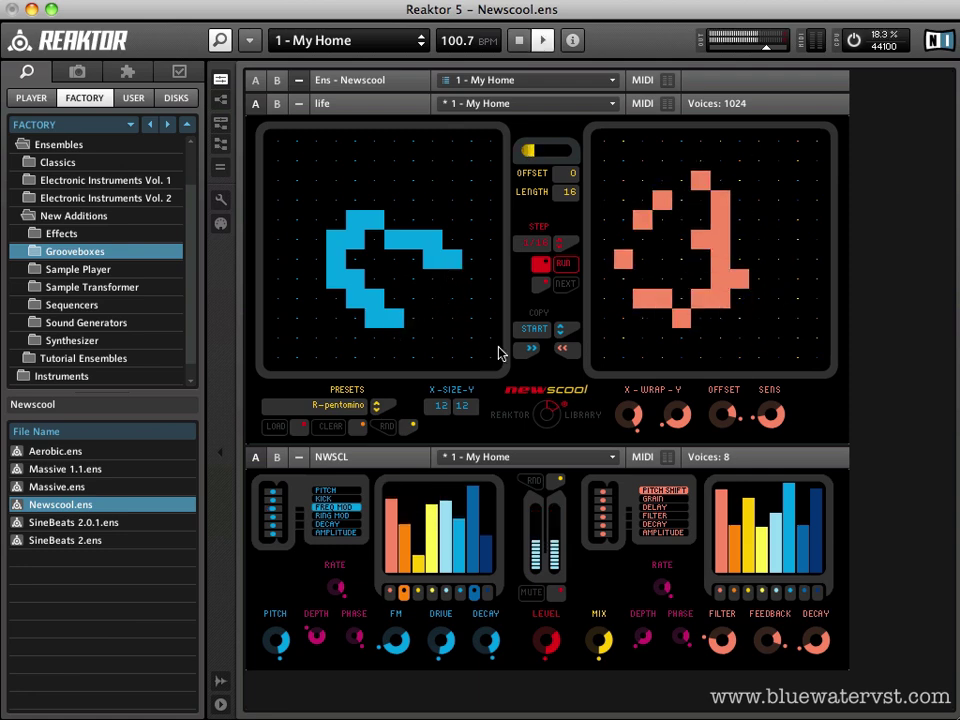
pyautogui.click(527, 349)
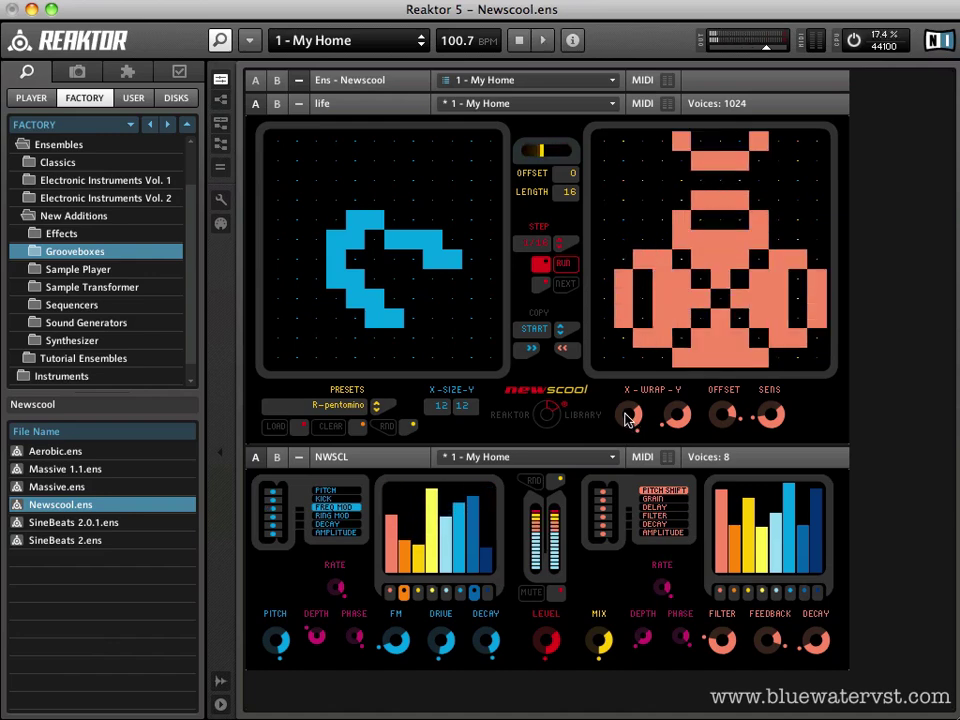
# Copy the trimmed pattern right, raise X-WRAP and Y-WRAP, and play until the right grid dies out.
pyautogui.click(520, 349)
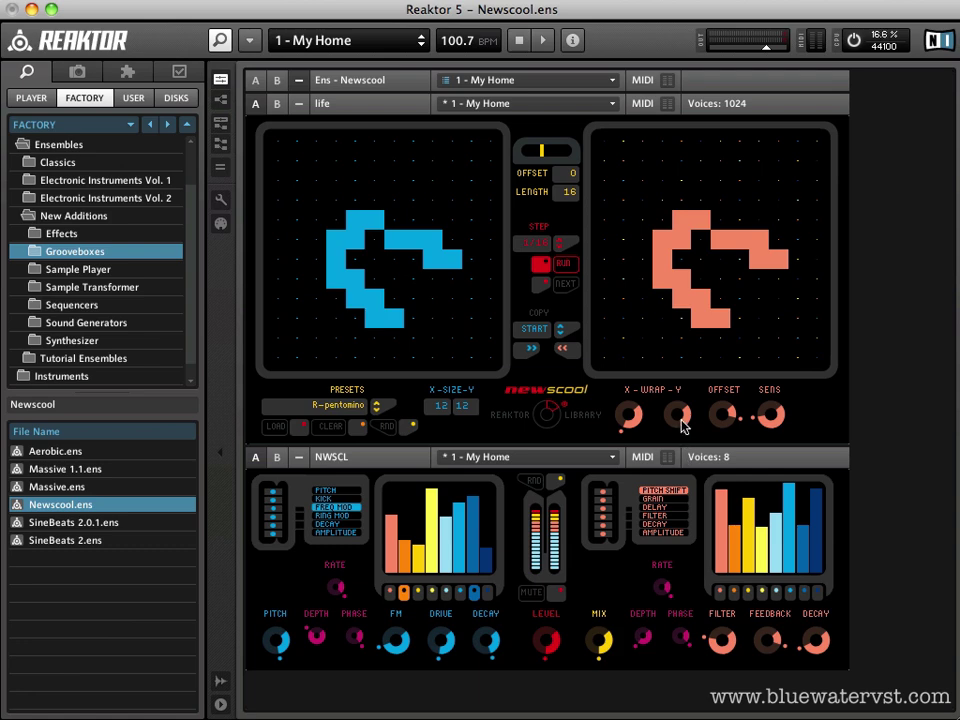
pyautogui.moveTo(636, 427); pyautogui.dragTo(641, 420)
pyautogui.moveTo(637, 408); pyautogui.dragTo(637, 420)
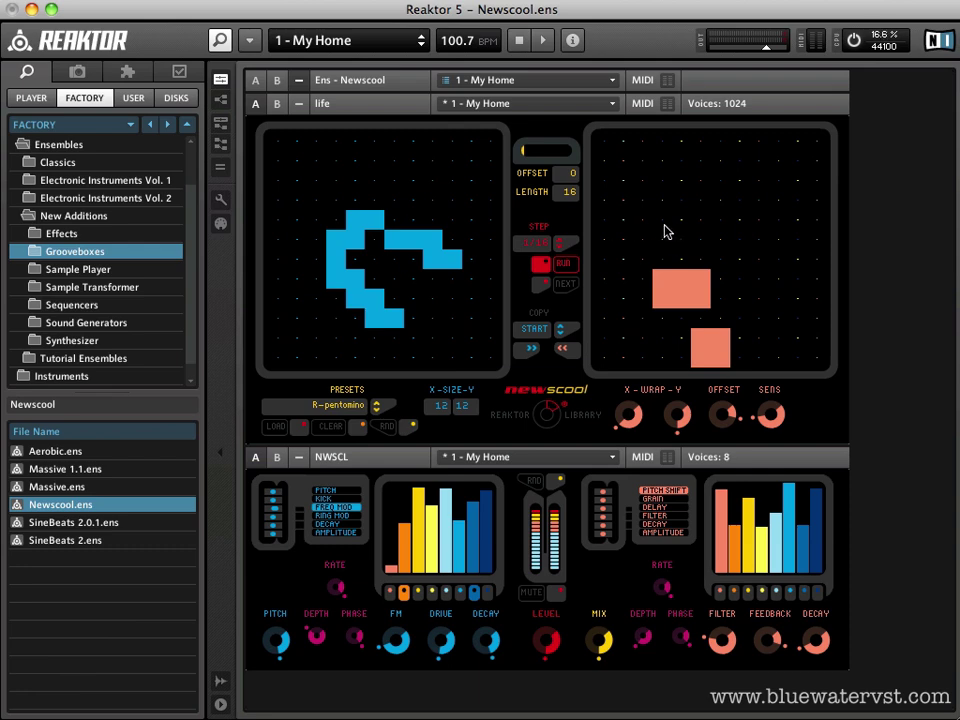
pyautogui.press('space')
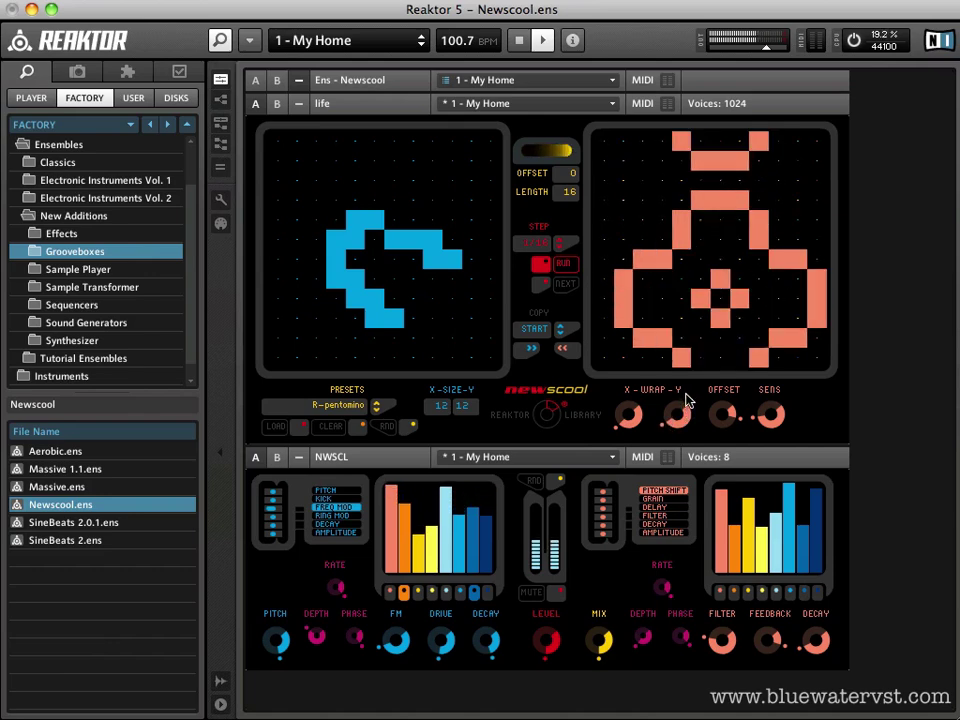
pyautogui.moveTo(686, 414); pyautogui.dragTo(686, 386)
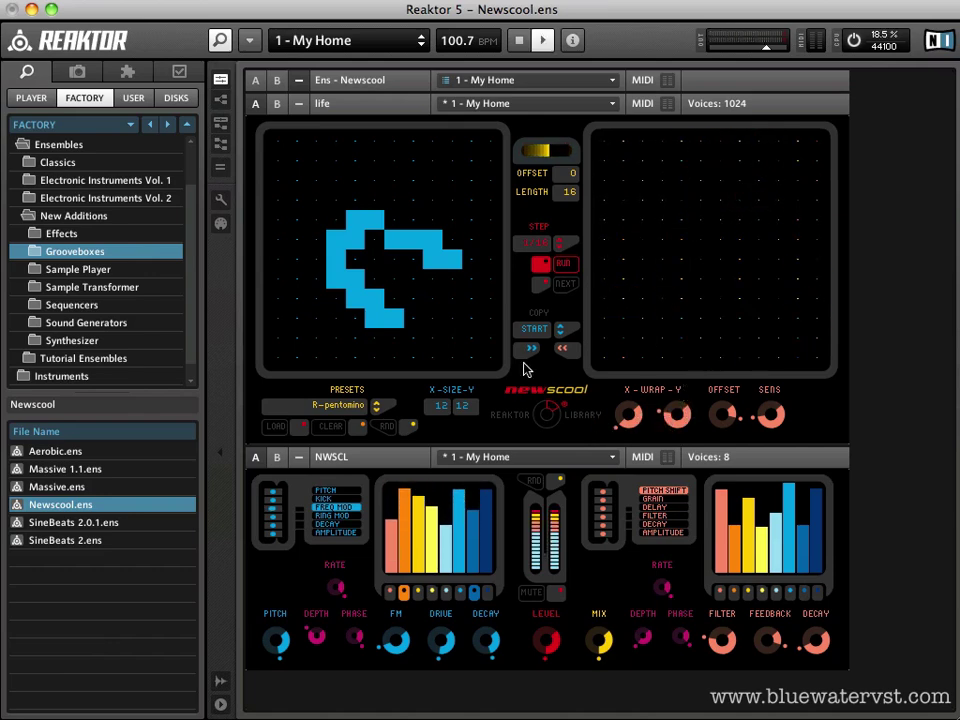
# Switch to the 2 - Asteroids snapshot, play its 125 BPM patterns, and adjust the LEVEL knob.
pyautogui.press('space')
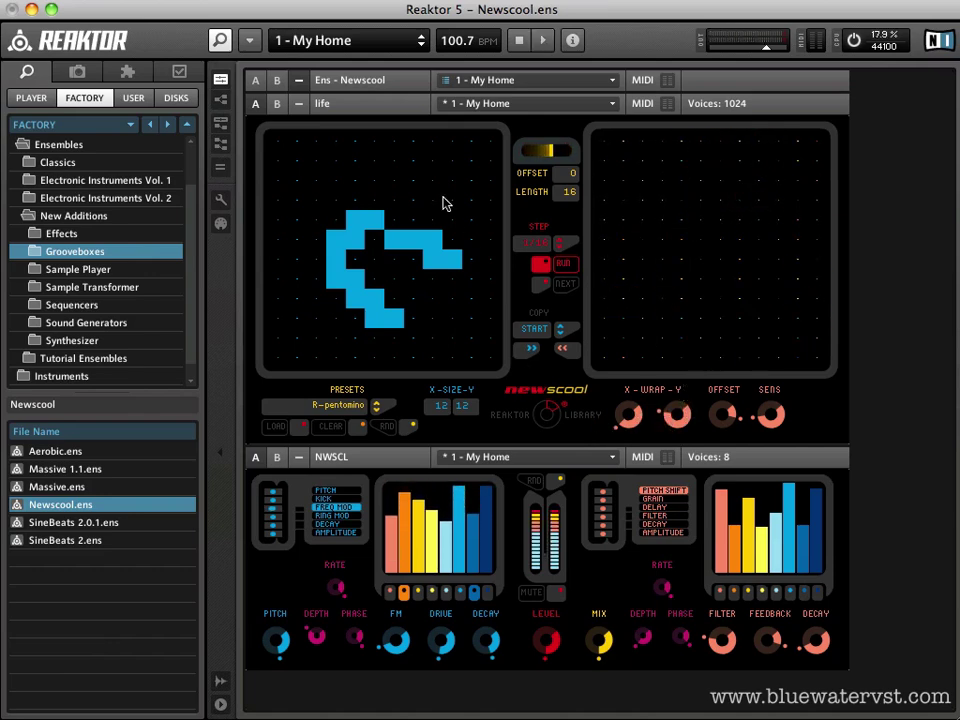
pyautogui.click(421, 45)
pyautogui.press('space')
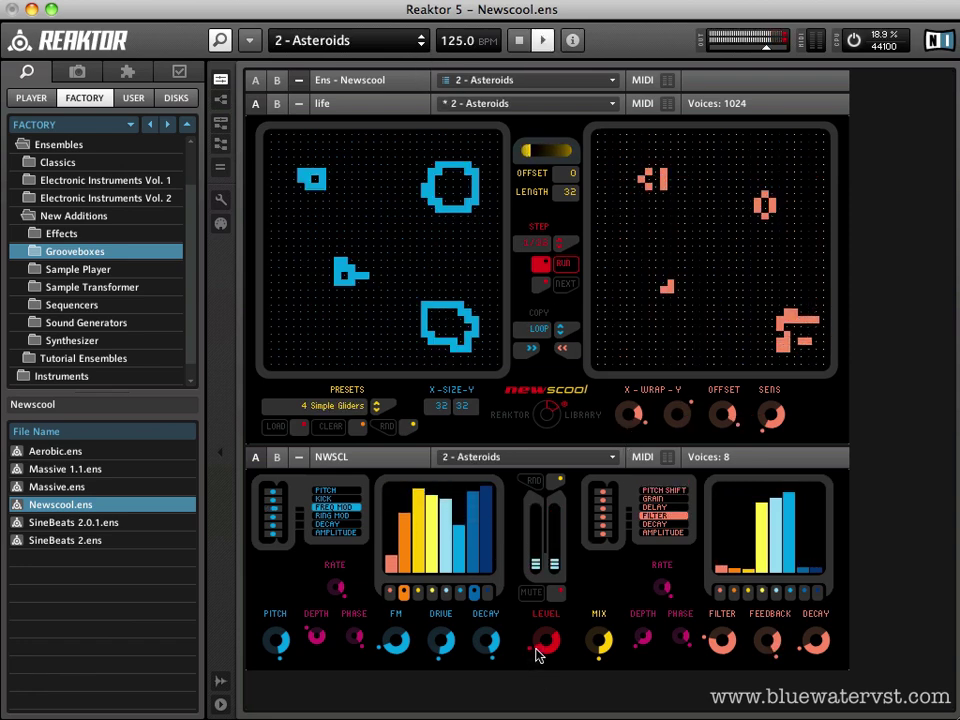
pyautogui.moveTo(538, 658); pyautogui.dragTo(540, 686)
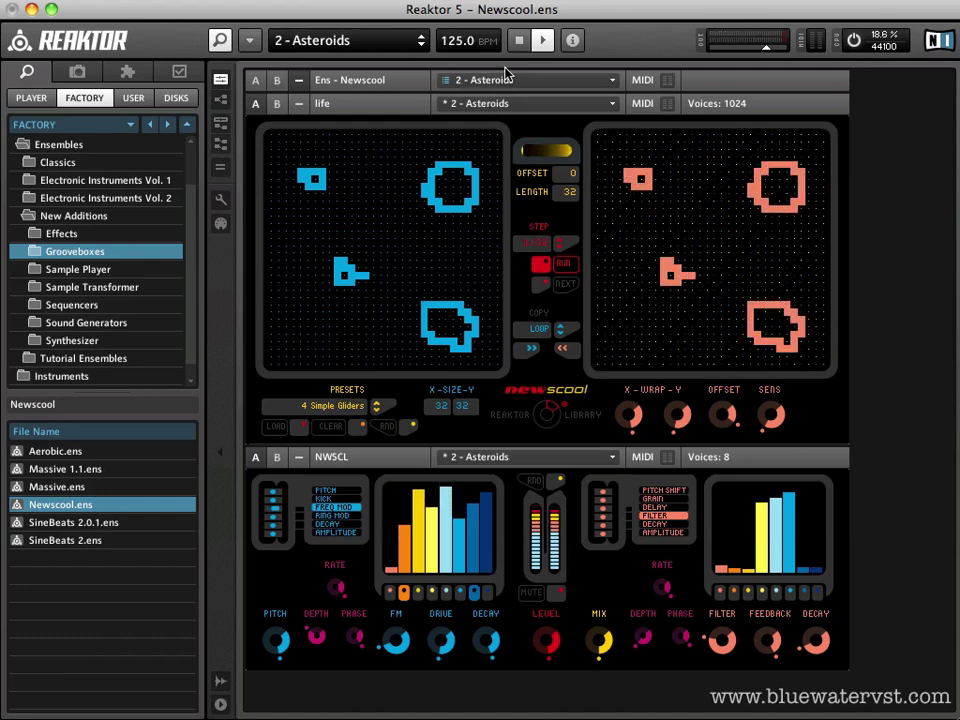
# Reset the Asteroids grids with Stop and restart playback.
pyautogui.click(519, 40)
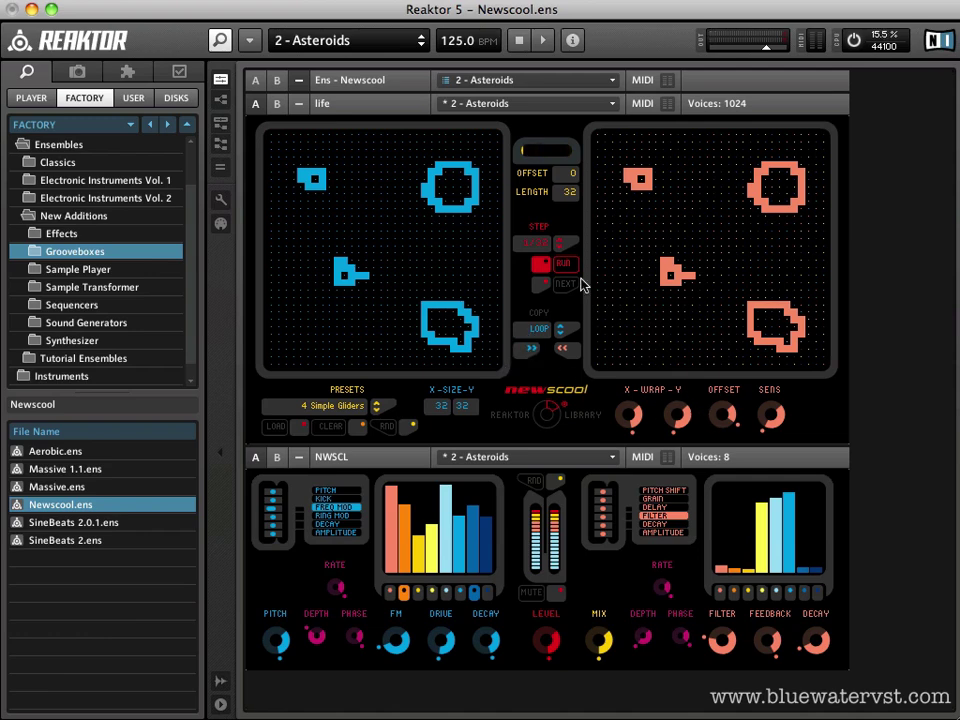
pyautogui.press('space')
# Load the 3 - DDL snapshot, play it, and raise SENS so the right grid evolves differently.
pyautogui.click(421, 47)
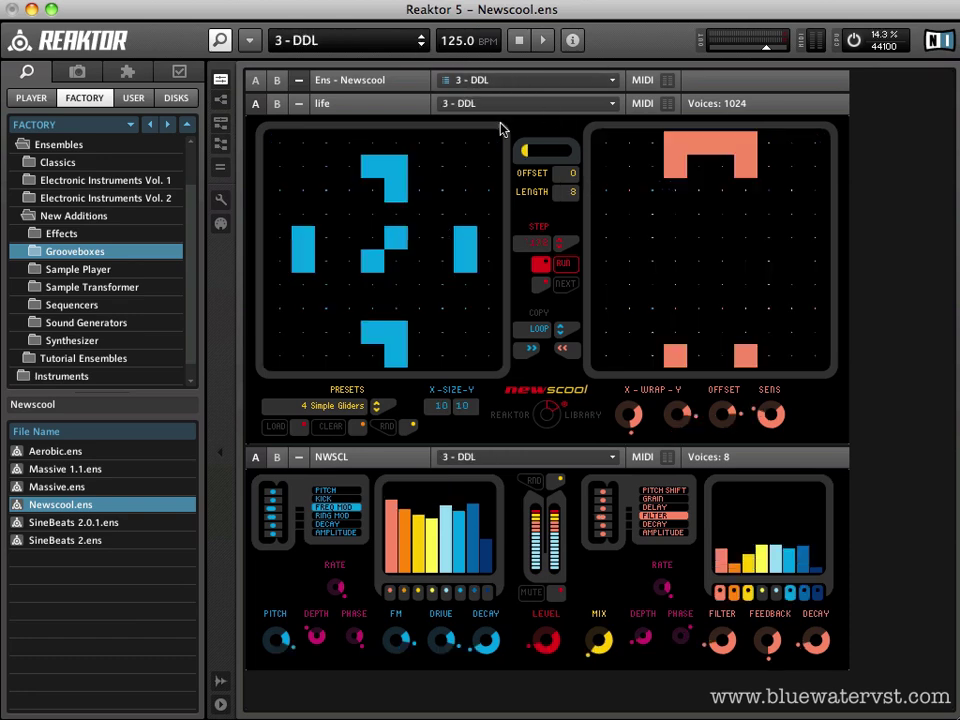
pyautogui.moveTo(777, 424); pyautogui.dragTo(779, 432)
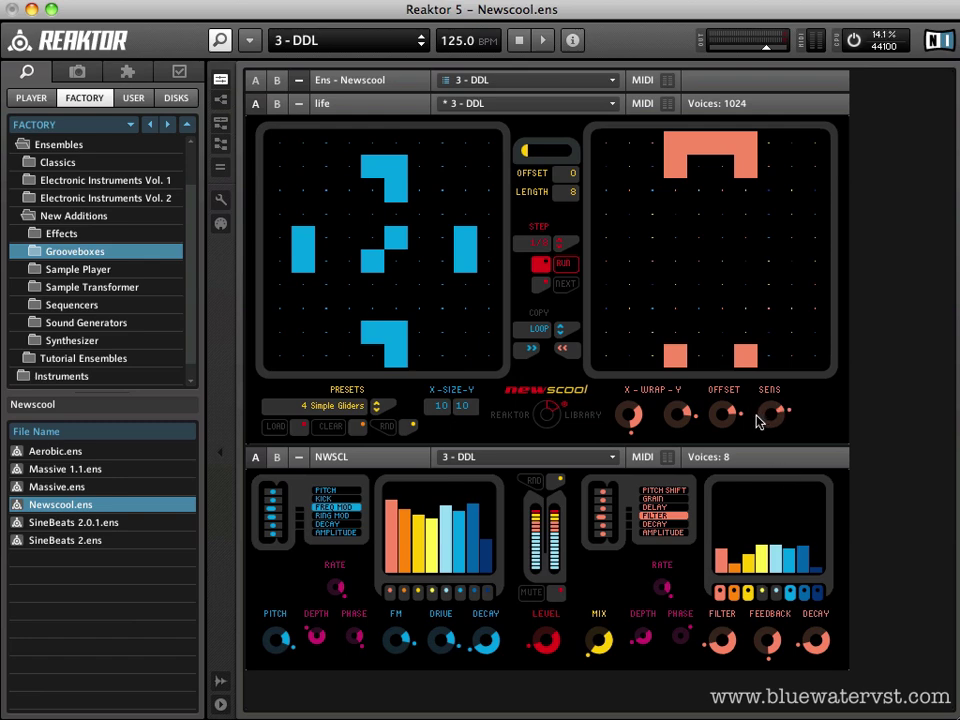
pyautogui.press('space')
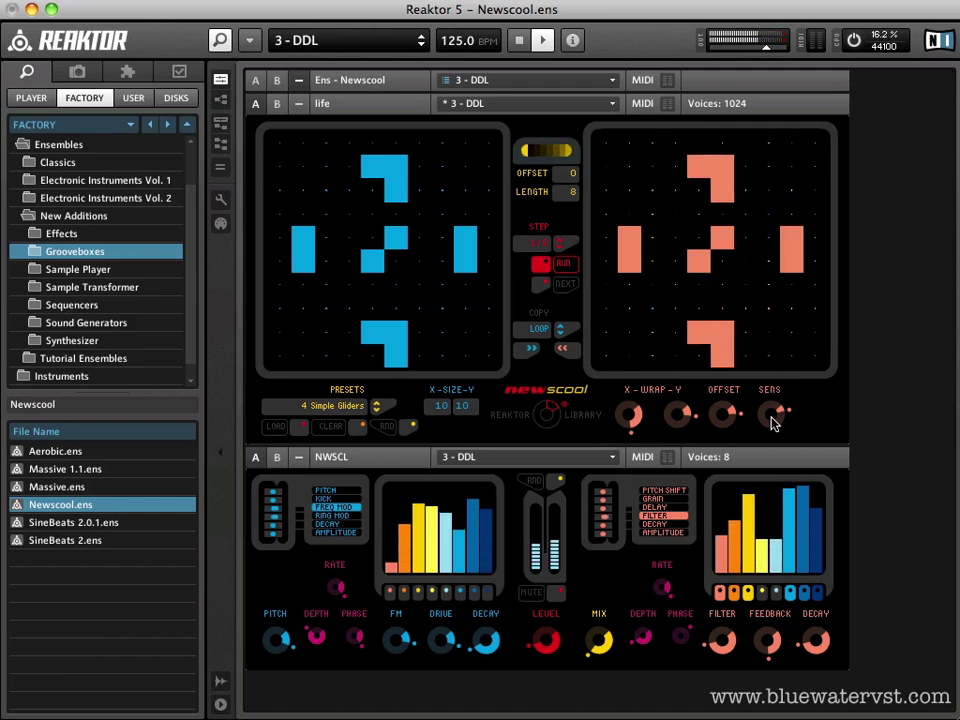
pyautogui.moveTo(772, 423)
pyautogui.mouseDown()
pyautogui.moveTo(776, 373)
pyautogui.moveTo(783, 432)
pyautogui.moveTo(767, 416)
pyautogui.moveTo(782, 405)
pyautogui.moveTo(766, 427)
pyautogui.moveTo(767, 406)
pyautogui.mouseUp()
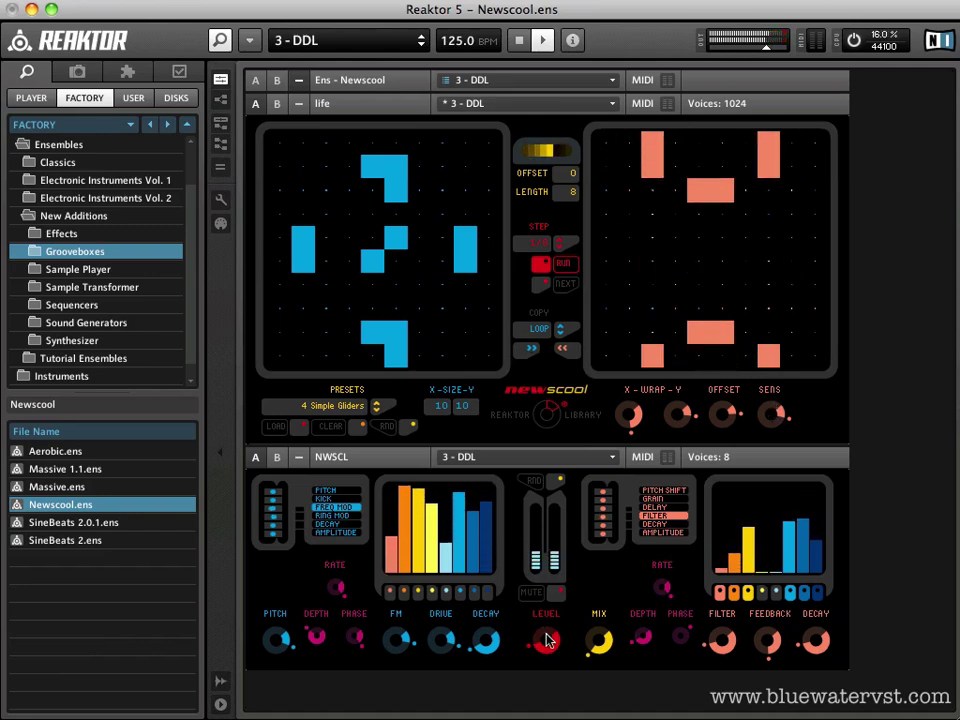
# Nudge the LEVEL knob and stop DDL playback, resetting the right grid to the starting pattern.
pyautogui.moveTo(547, 641); pyautogui.dragTo(547, 646)
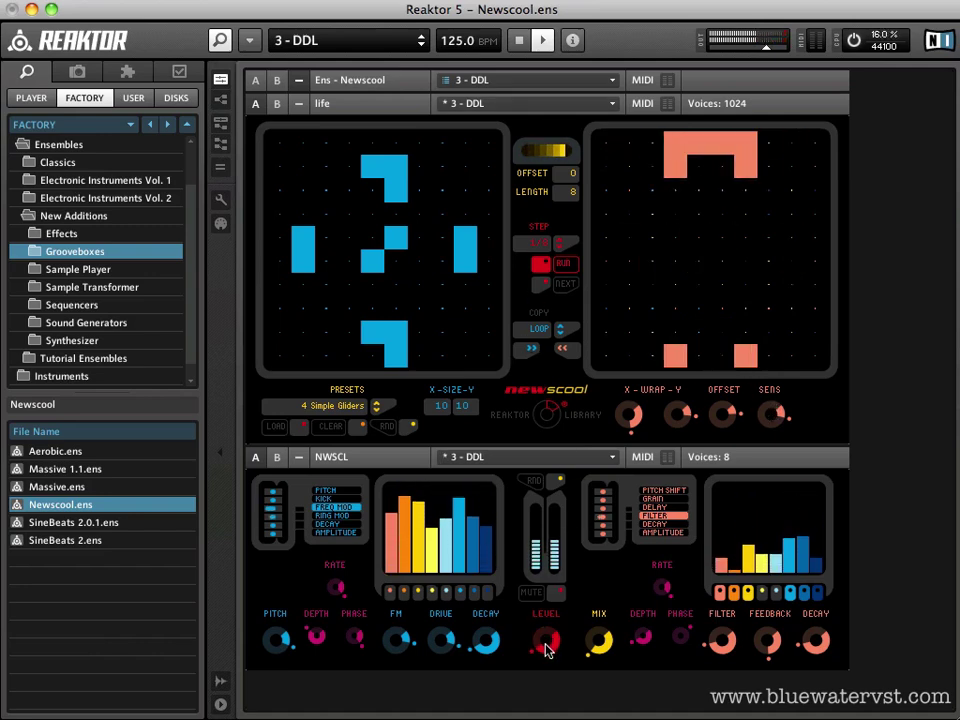
pyautogui.click(515, 46)
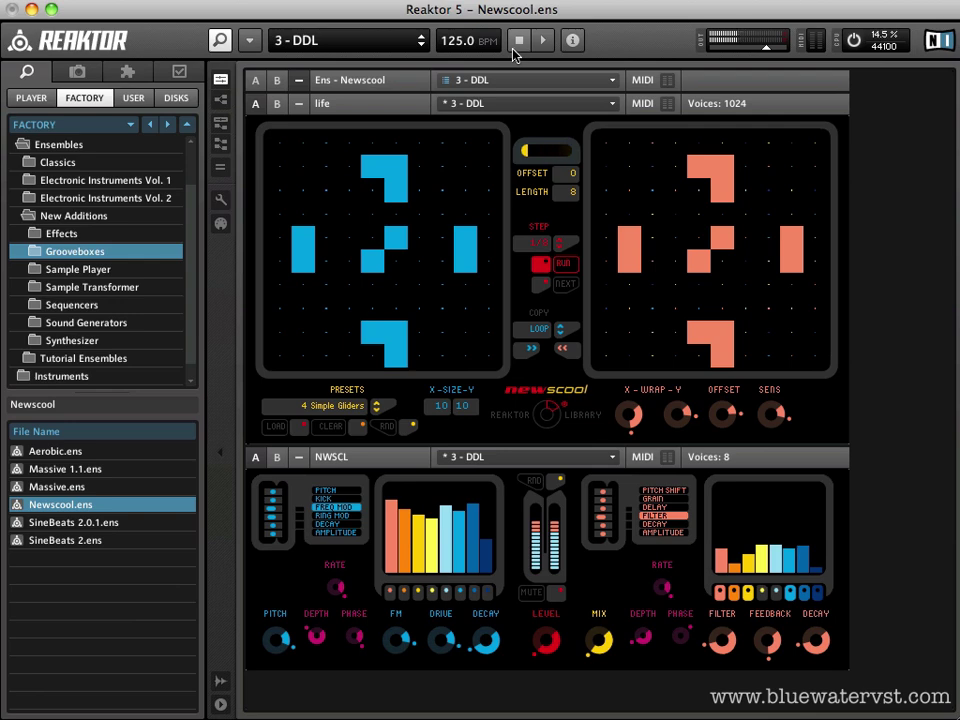